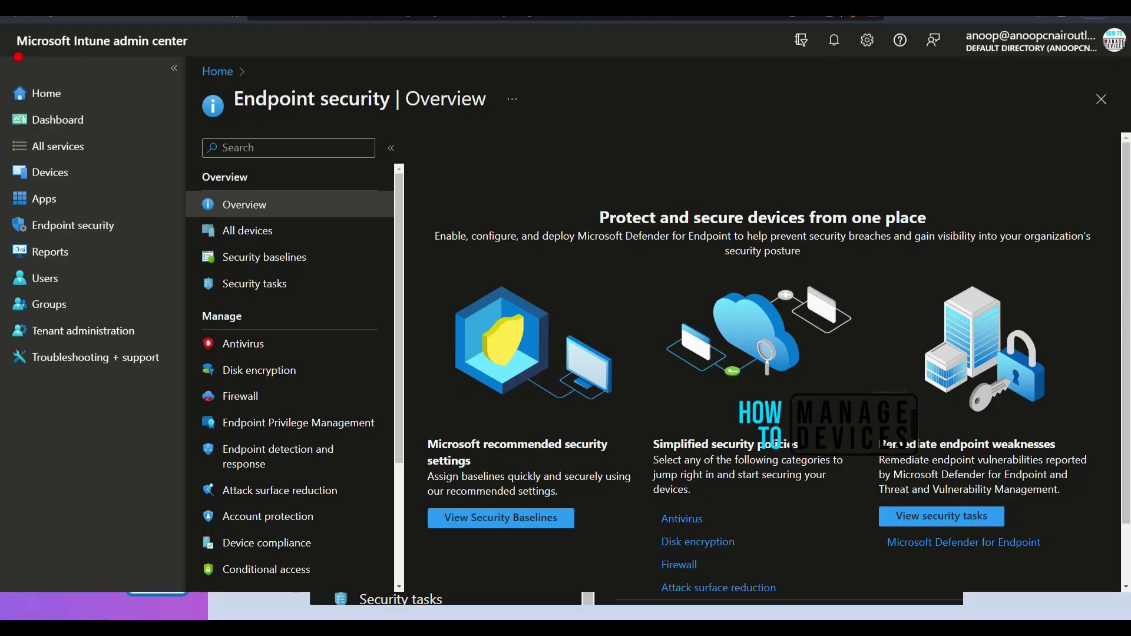
pyautogui.moveTo(156, 123)
pyautogui.mouseDown()
pyautogui.moveTo(109, 199)
pyautogui.moveTo(135, 200)
pyautogui.mouseUp()
pyautogui.moveTo(68, 238); pyautogui.dragTo(116, 241)
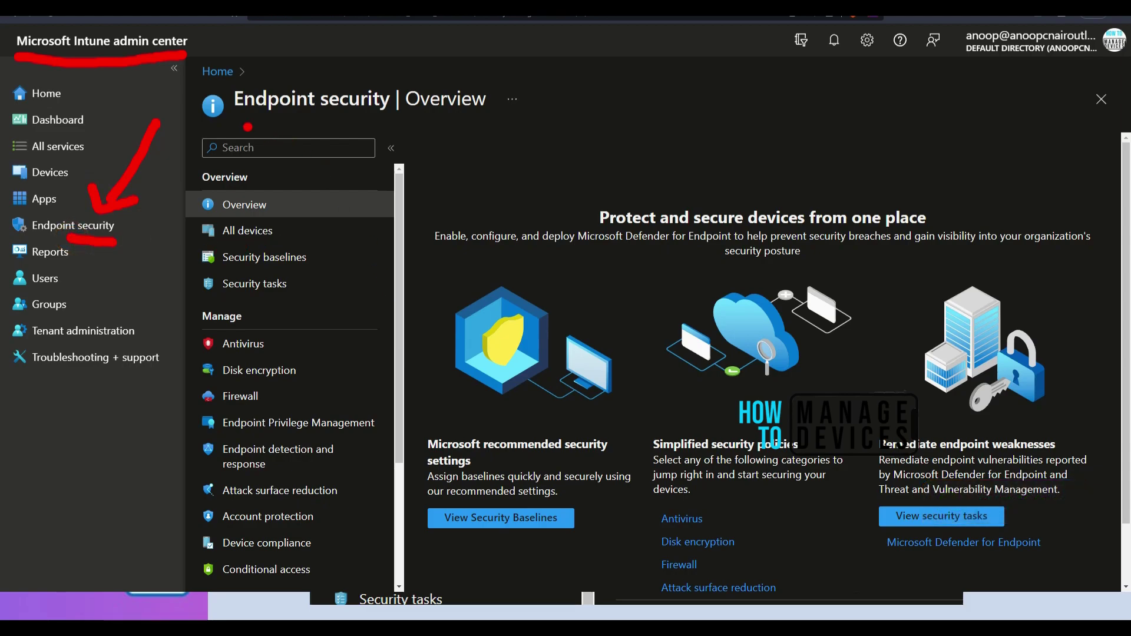
pyautogui.moveTo(247, 127); pyautogui.dragTo(386, 128)
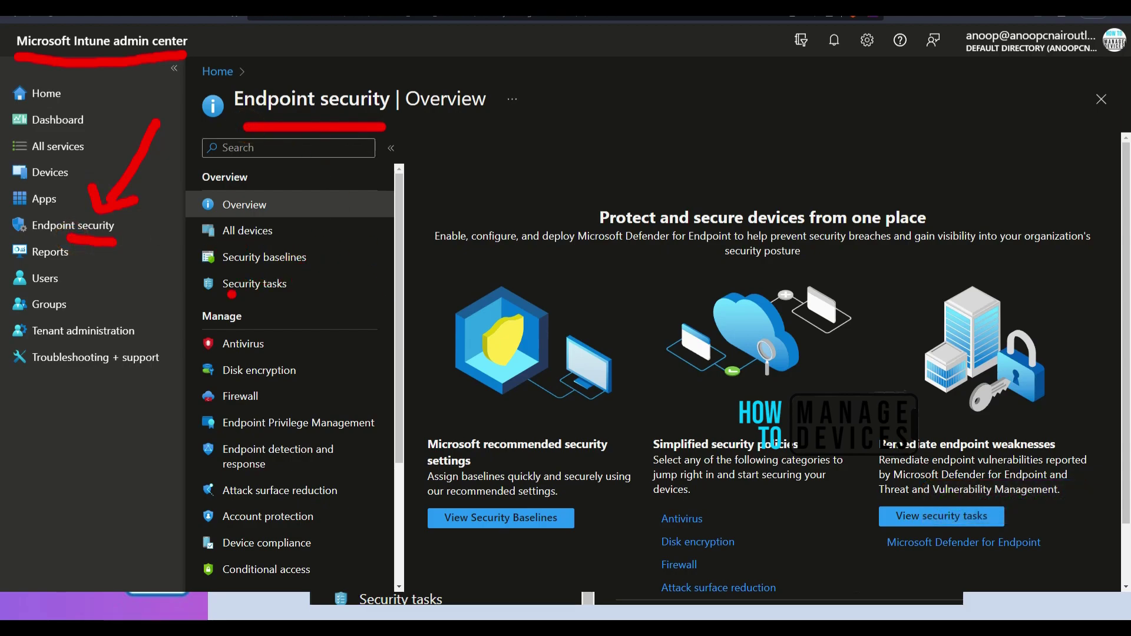
pyautogui.moveTo(197, 264)
pyautogui.mouseDown()
pyautogui.moveTo(235, 280)
pyautogui.moveTo(344, 268)
pyautogui.moveTo(159, 244)
pyautogui.moveTo(206, 278)
pyautogui.mouseUp()
pyautogui.moveTo(355, 197)
pyautogui.mouseDown()
pyautogui.moveTo(330, 218)
pyautogui.moveTo(386, 216)
pyautogui.mouseUp()
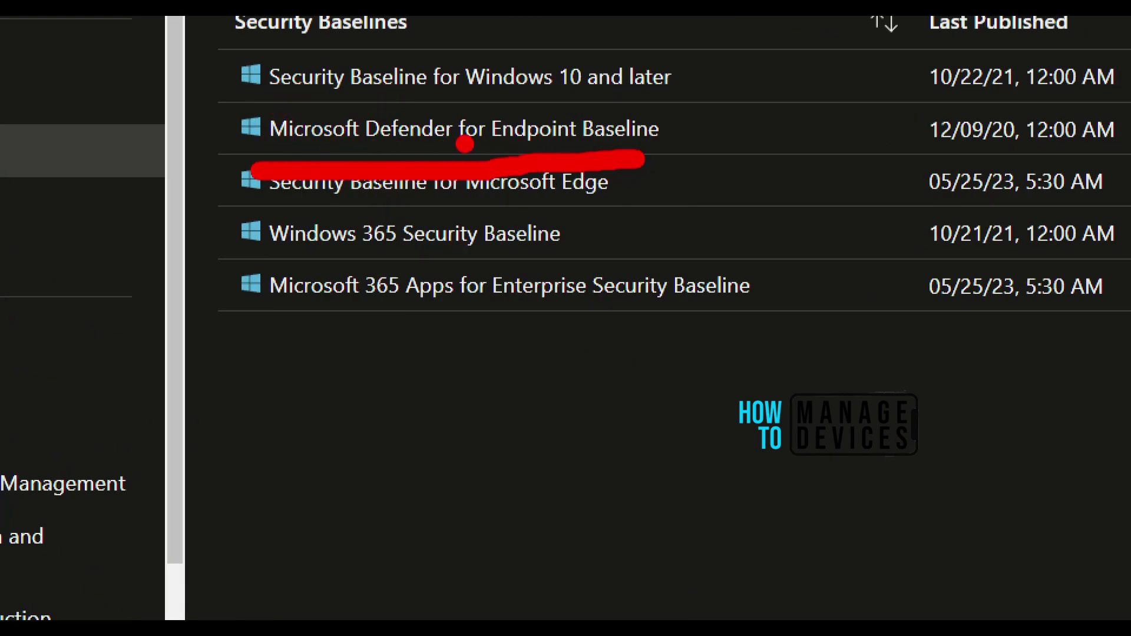
pyautogui.moveTo(777, 139)
pyautogui.mouseDown()
pyautogui.moveTo(884, 127)
pyautogui.moveTo(889, 160)
pyautogui.mouseUp()
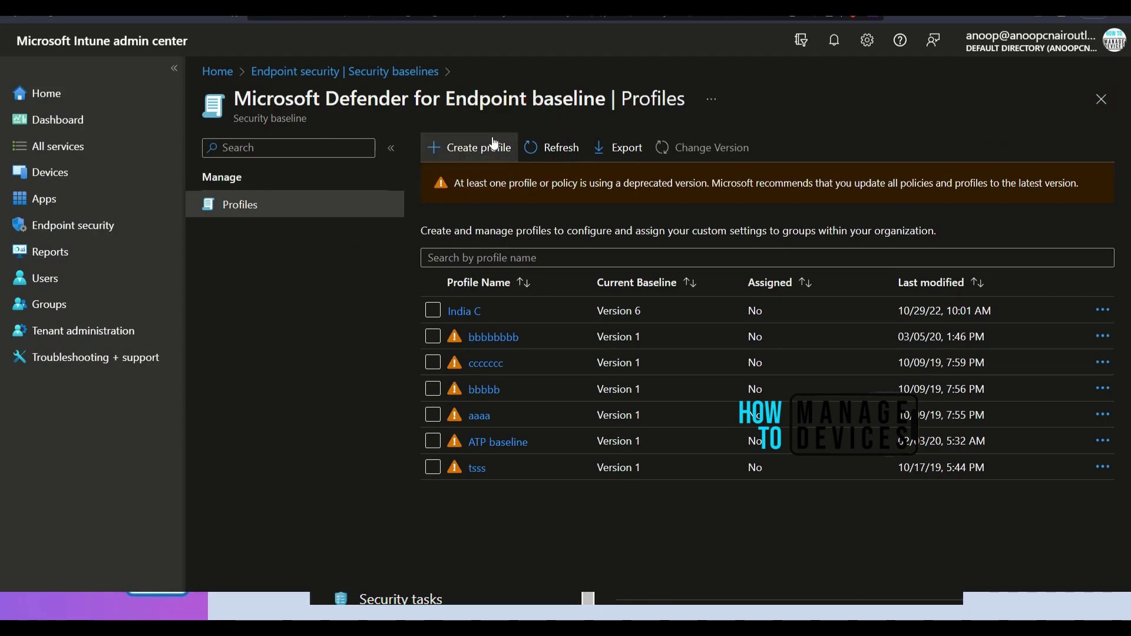
# - Start a Microsoft Defender for Endpoint baseline profile with "Security baseline for MS Defender" as both name and description, and continue to the configuration settings
pyautogui.click(478, 148)
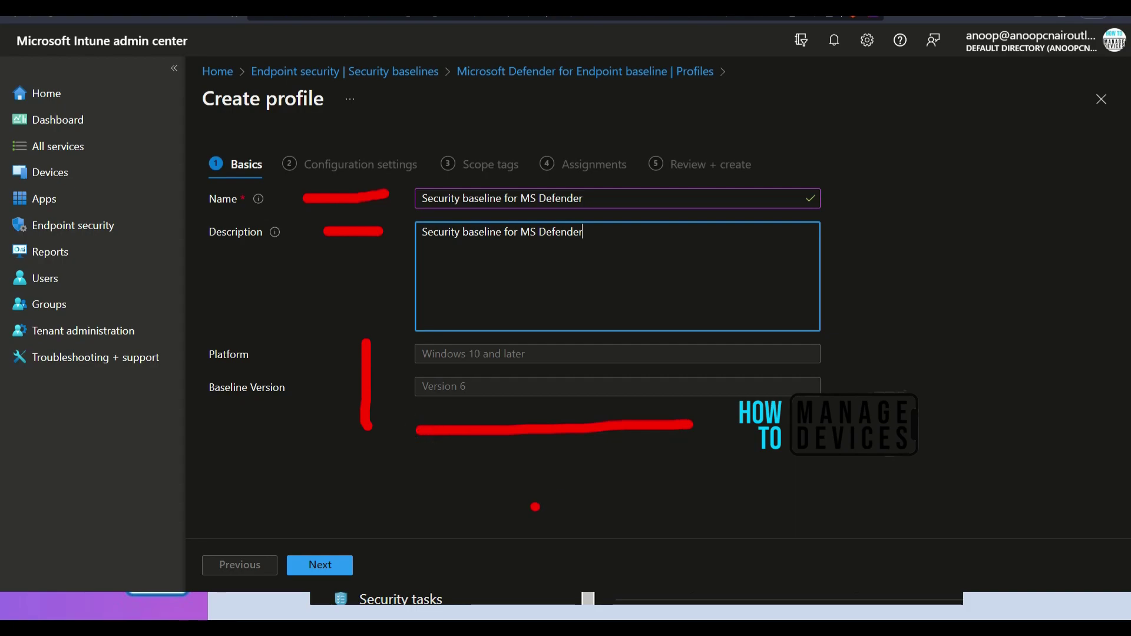
pyautogui.click(320, 566)
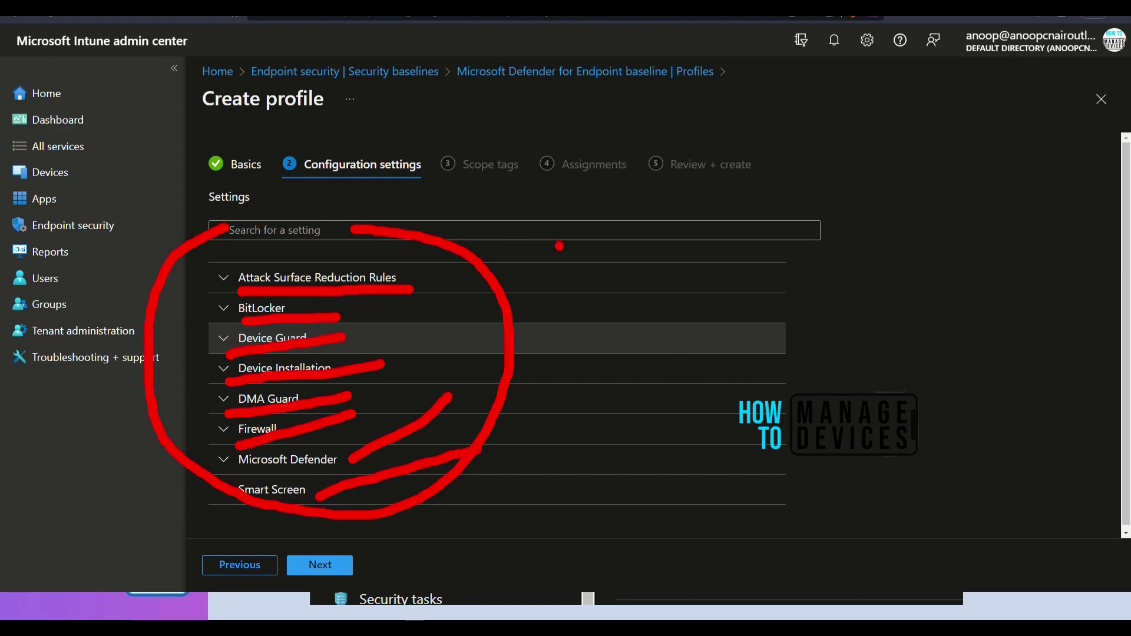
# - Review the Attack Surface Reduction Rules settings of the new profile, and collapse the category
pyautogui.click(306, 277)
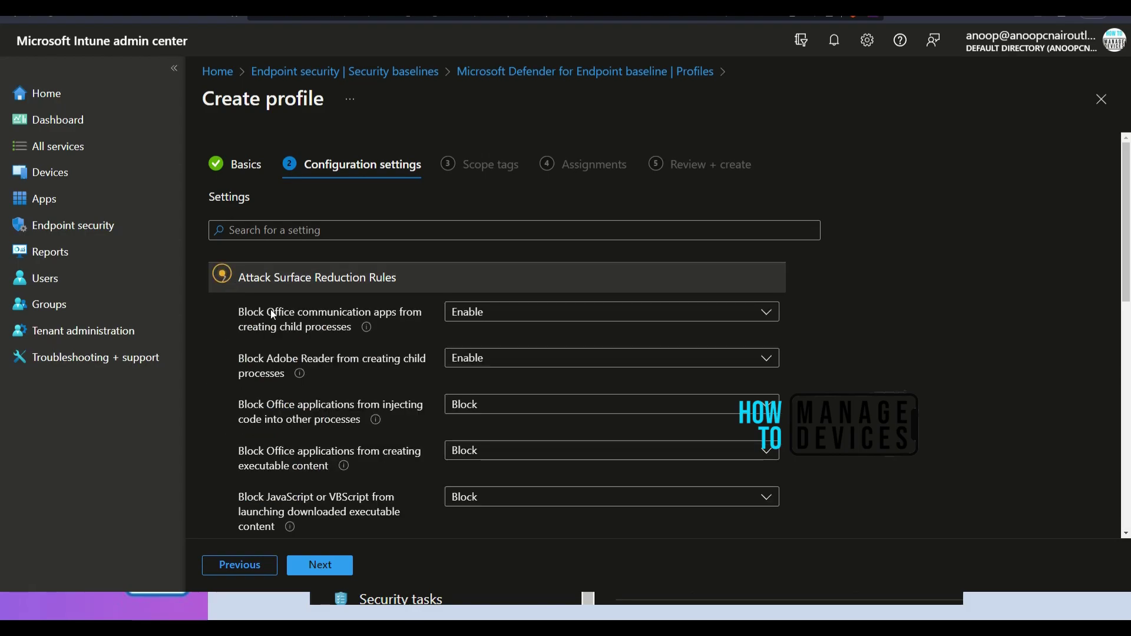
pyautogui.scroll(-8, 356, 283)
pyautogui.scroll(5, 363, 351)
pyautogui.scroll(5, 363, 351)
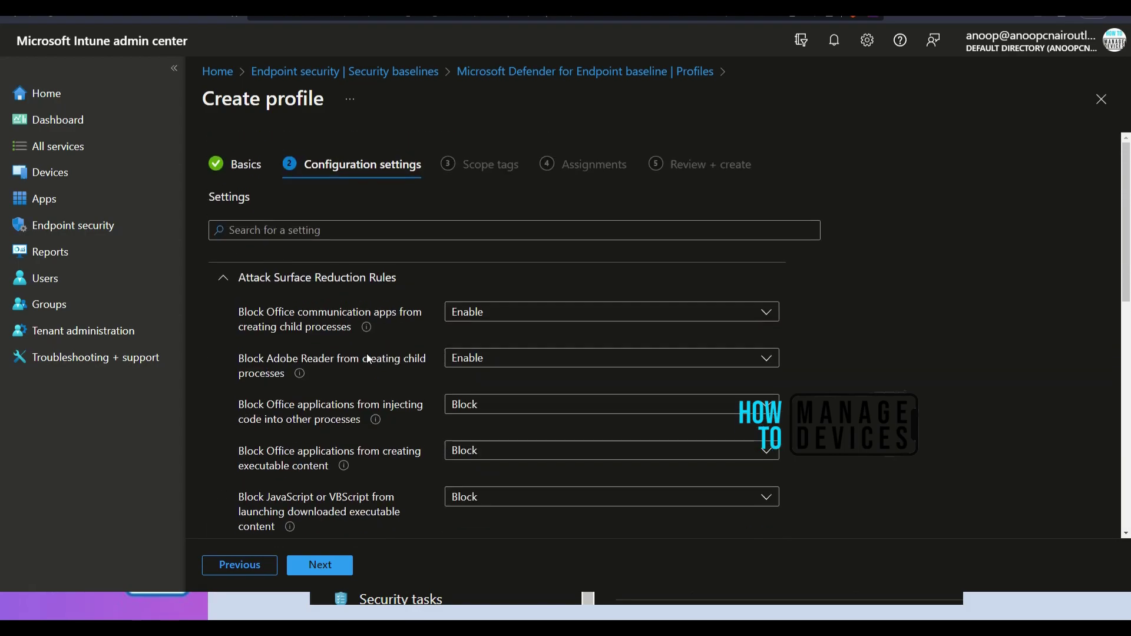
pyautogui.click(230, 289)
# - Review the BitLocker settings, including the system, fixed and removable drive policies and their encryption methods
pyautogui.click(223, 313)
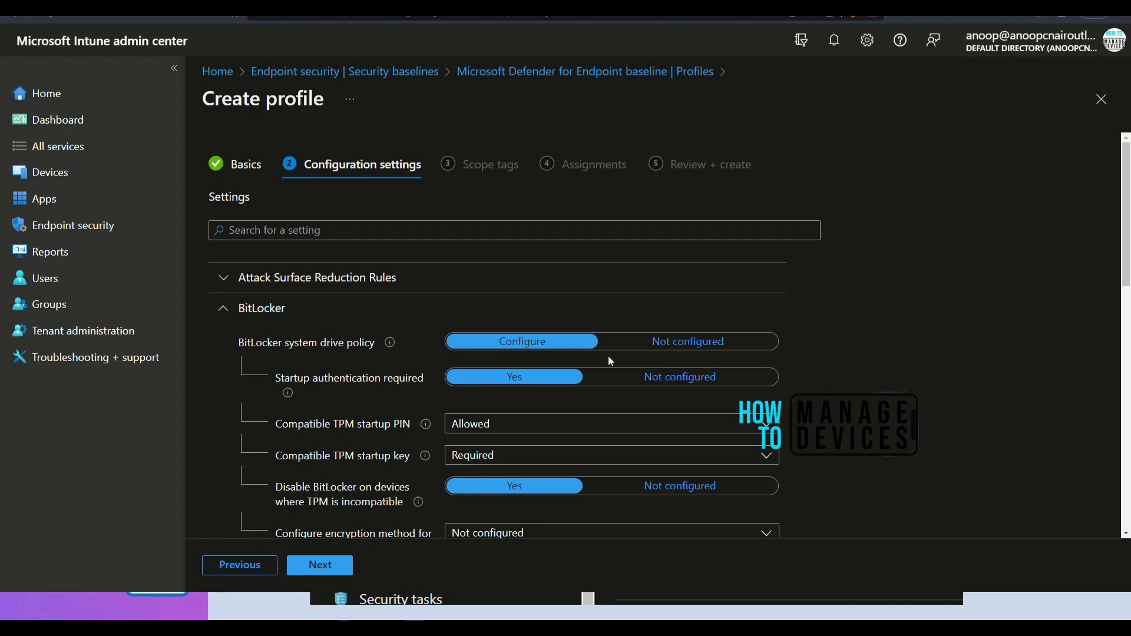
pyautogui.scroll(-7, 608, 357)
pyautogui.scroll(-4, 613, 365)
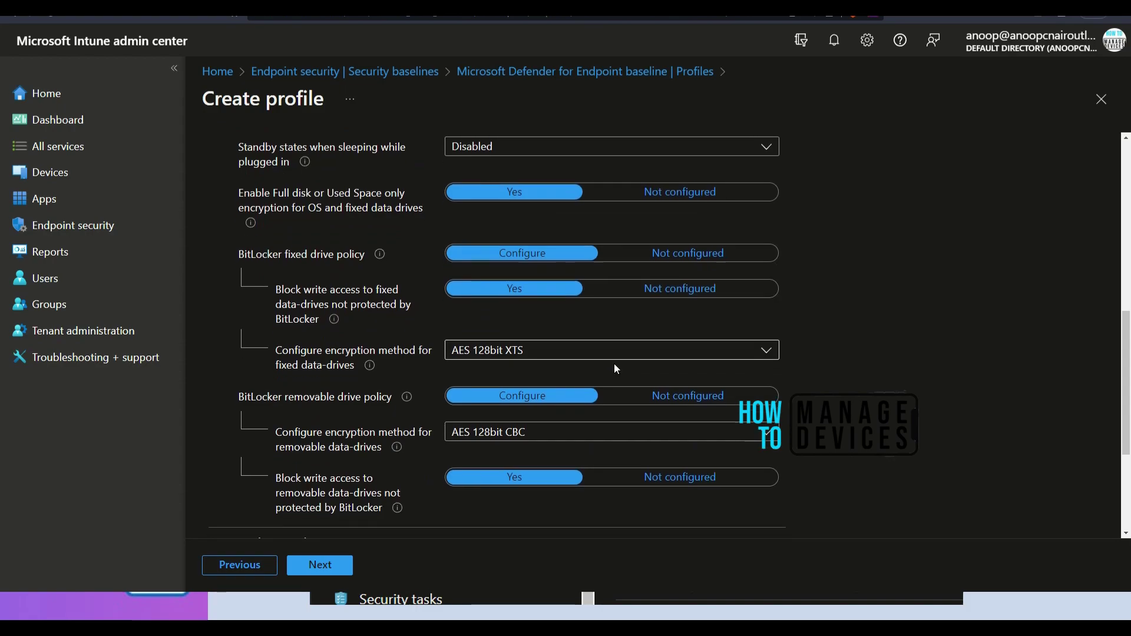
pyautogui.scroll(3, 614, 363)
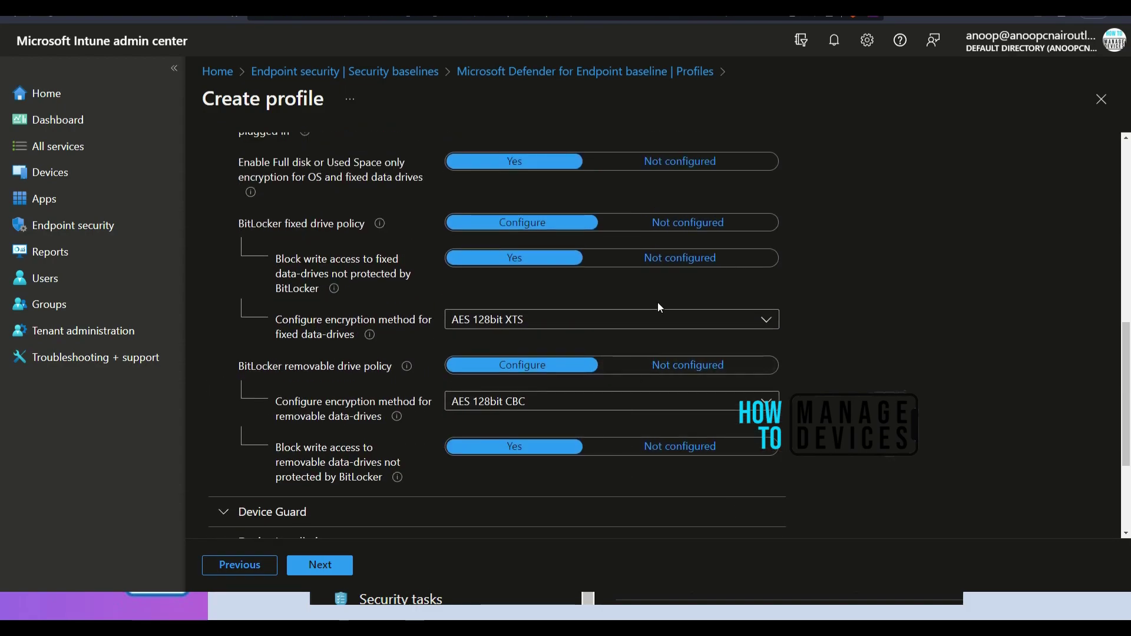
pyautogui.hotkey('ctrl', '2')
pyautogui.moveTo(578, 291)
pyautogui.mouseDown()
pyautogui.moveTo(475, 288)
pyautogui.moveTo(269, 369)
pyautogui.mouseUp()
pyautogui.scroll(-3, 700, 330)
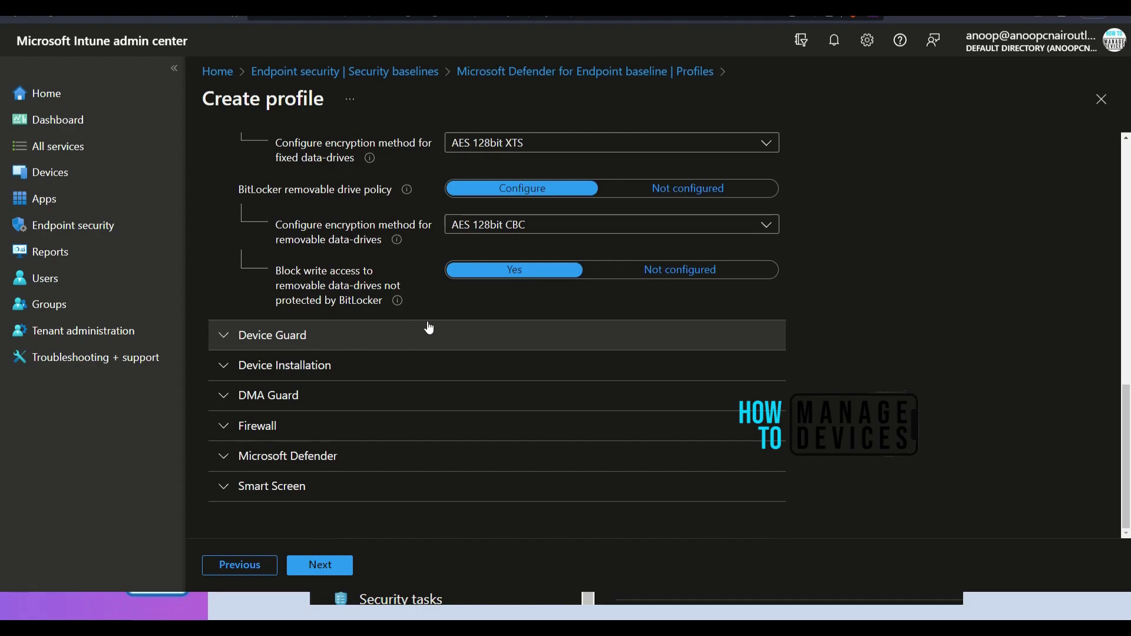
pyautogui.scroll(6, 428, 328)
pyautogui.scroll(-6, 428, 279)
# - Set Turn on Credential Guard in the Device Guard category to Disable
pyautogui.click(330, 344)
pyautogui.click(493, 331)
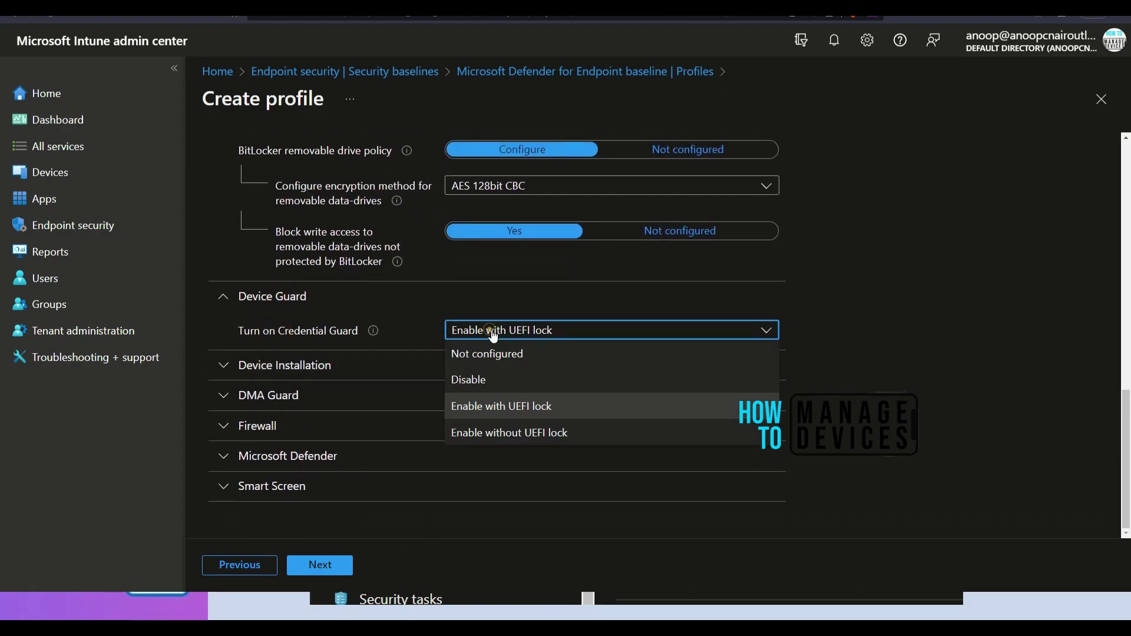
pyautogui.click(594, 355)
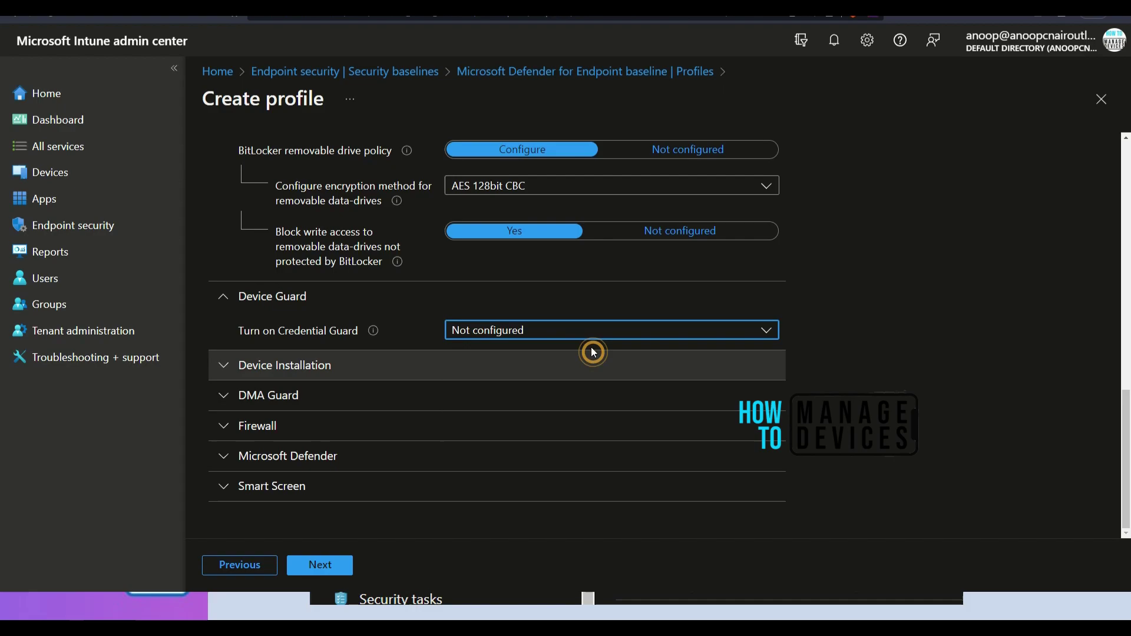
pyautogui.click(590, 332)
pyautogui.click(555, 379)
# - Review the Device Installation settings and the options for blocking hardware device installation by setup classes
pyautogui.click(396, 366)
pyautogui.scroll(-2, 470, 398)
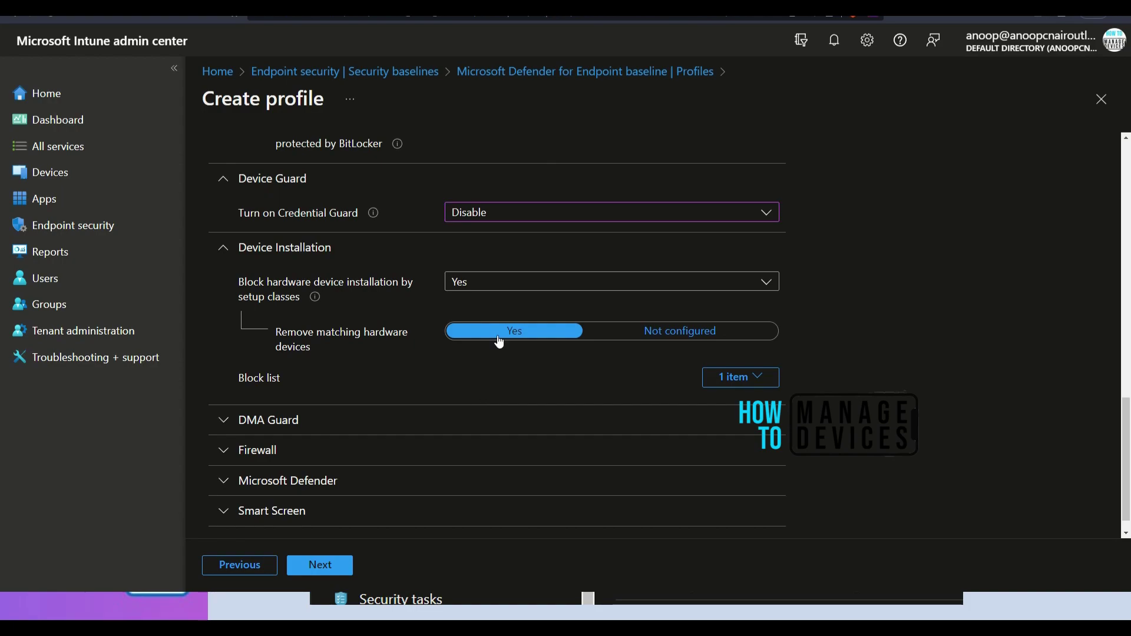
pyautogui.click(516, 284)
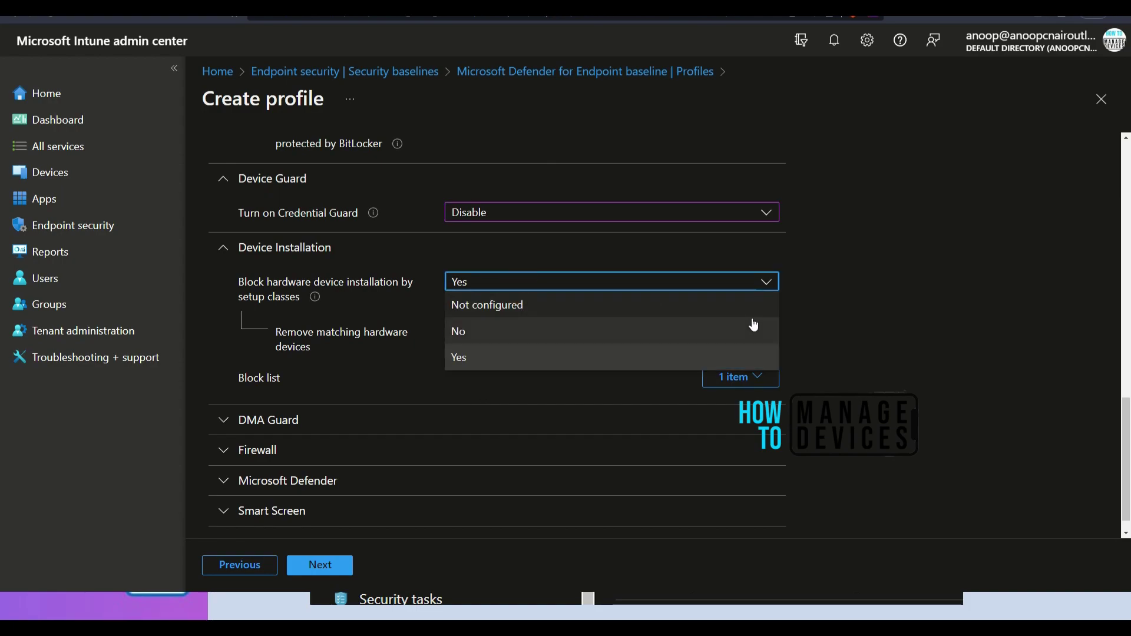
pyautogui.click(857, 319)
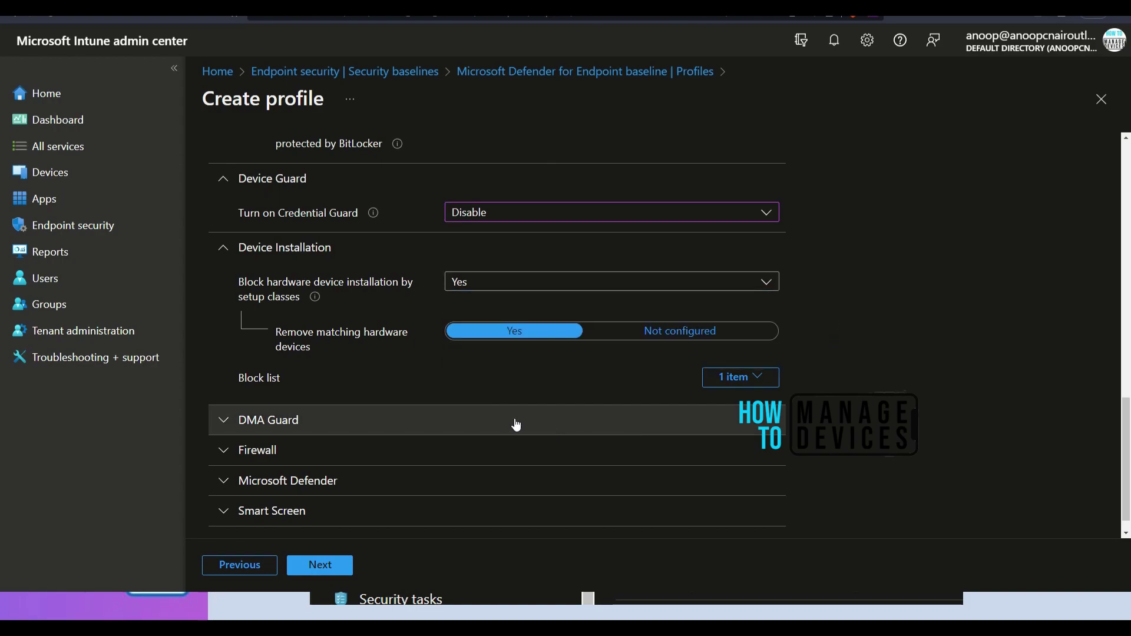
# - Review the DMA Guard setting for external device enumeration and the Firewall profile settings
pyautogui.click(490, 422)
pyautogui.scroll(-2, 429, 435)
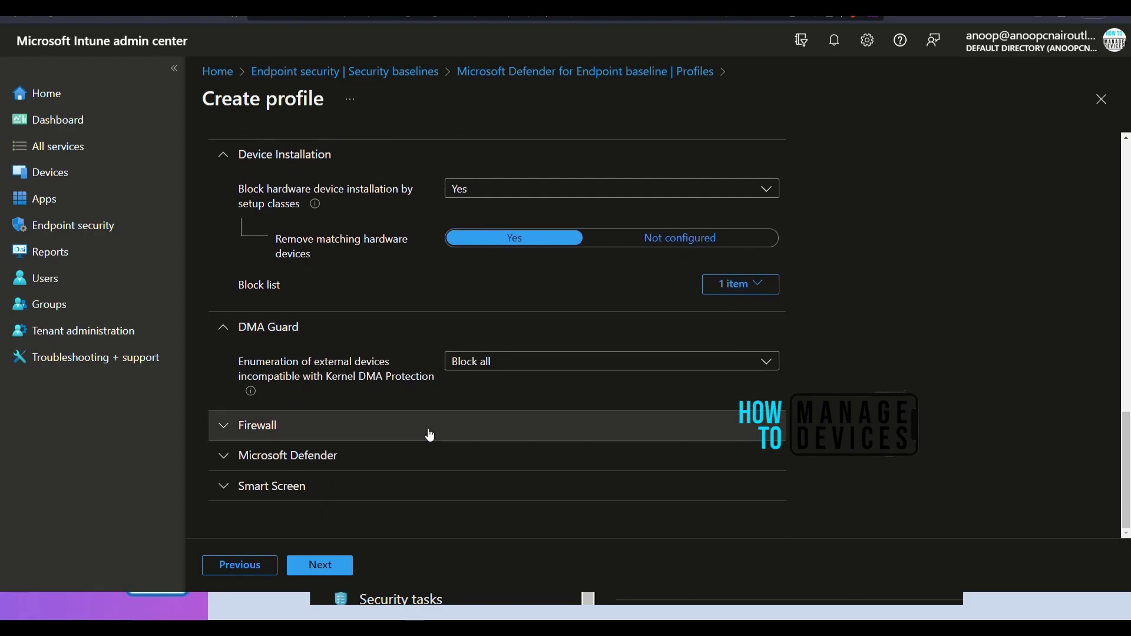
pyautogui.click(517, 360)
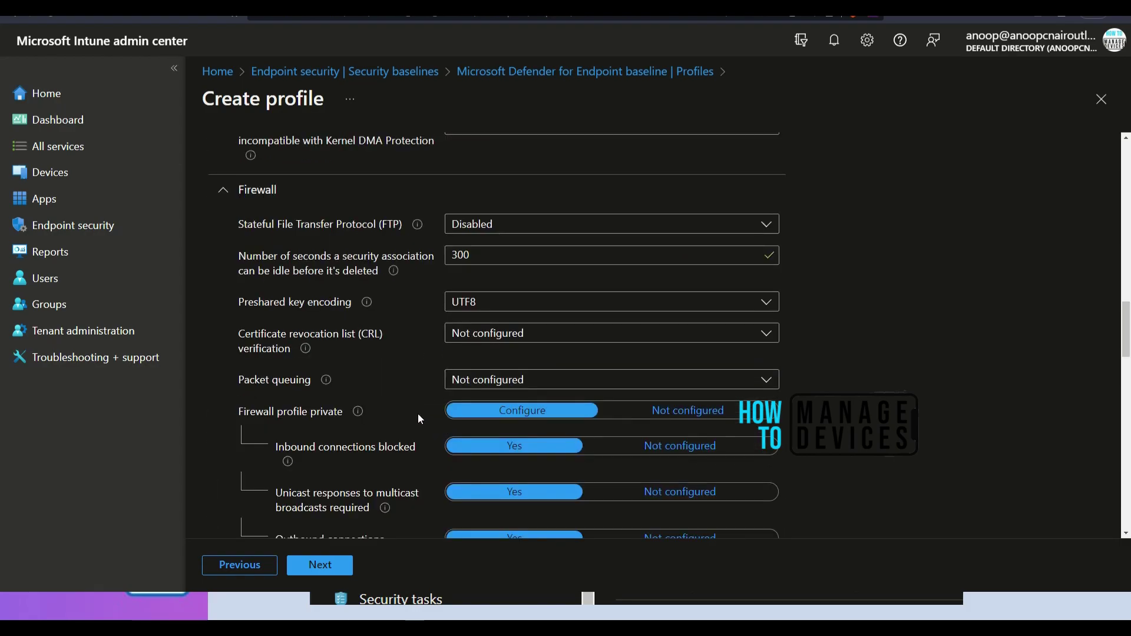
pyautogui.scroll(-10, 406, 396)
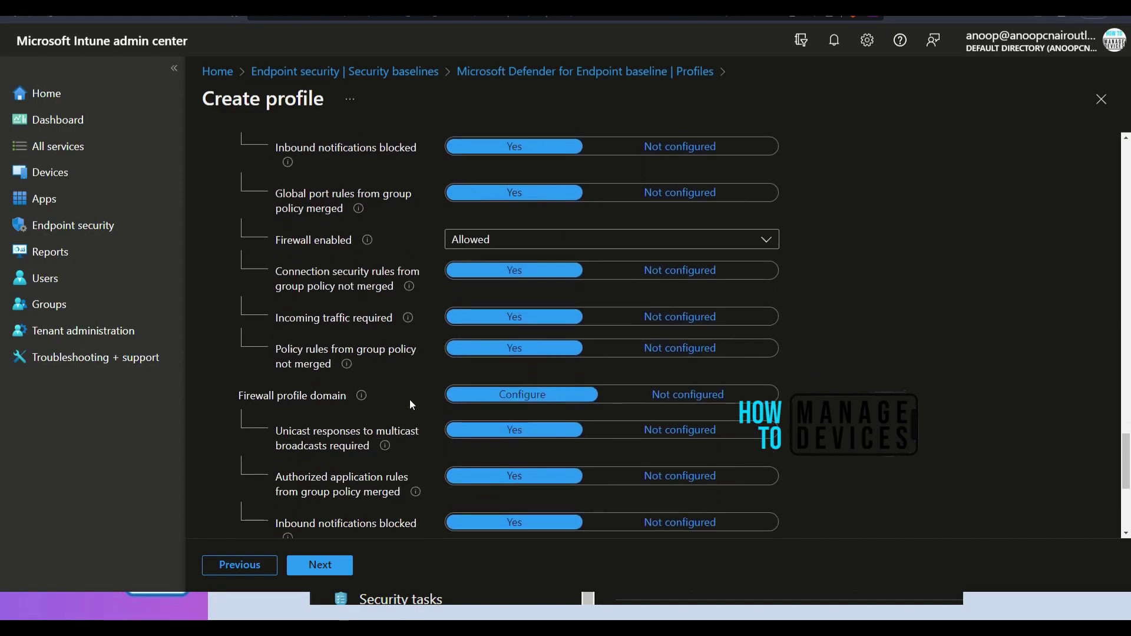
pyautogui.scroll(-5, 411, 404)
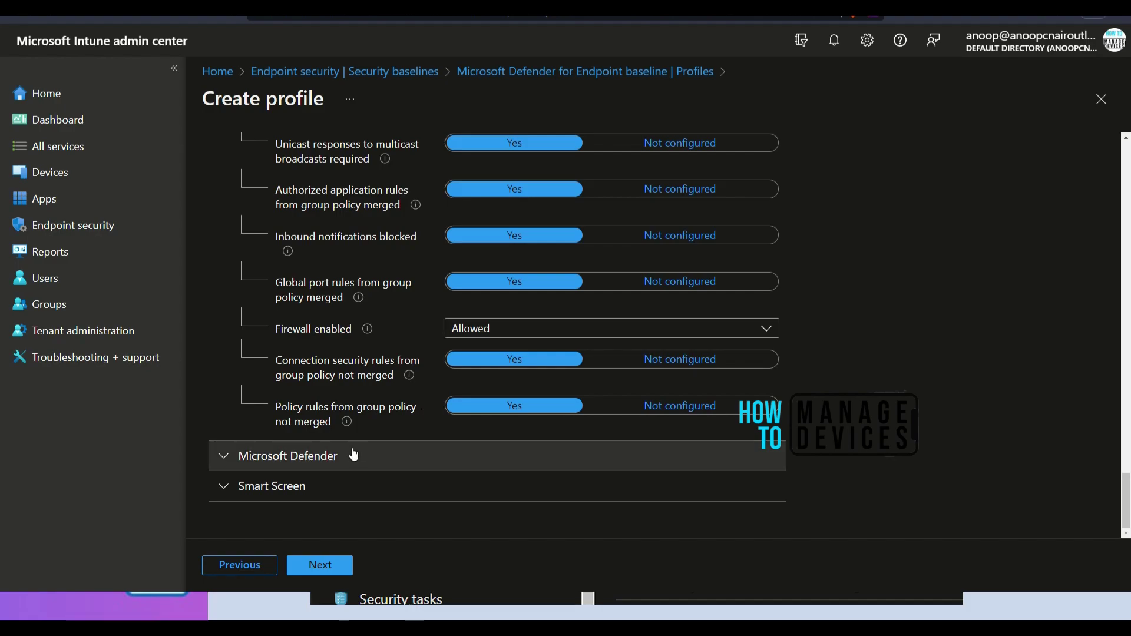
# - Review the Microsoft Defender settings, such as real-time protection, scan type, scan schedule and cloud-delivered protection level
pyautogui.click(328, 457)
pyautogui.scroll(-3, 378, 457)
pyautogui.scroll(-3, 379, 457)
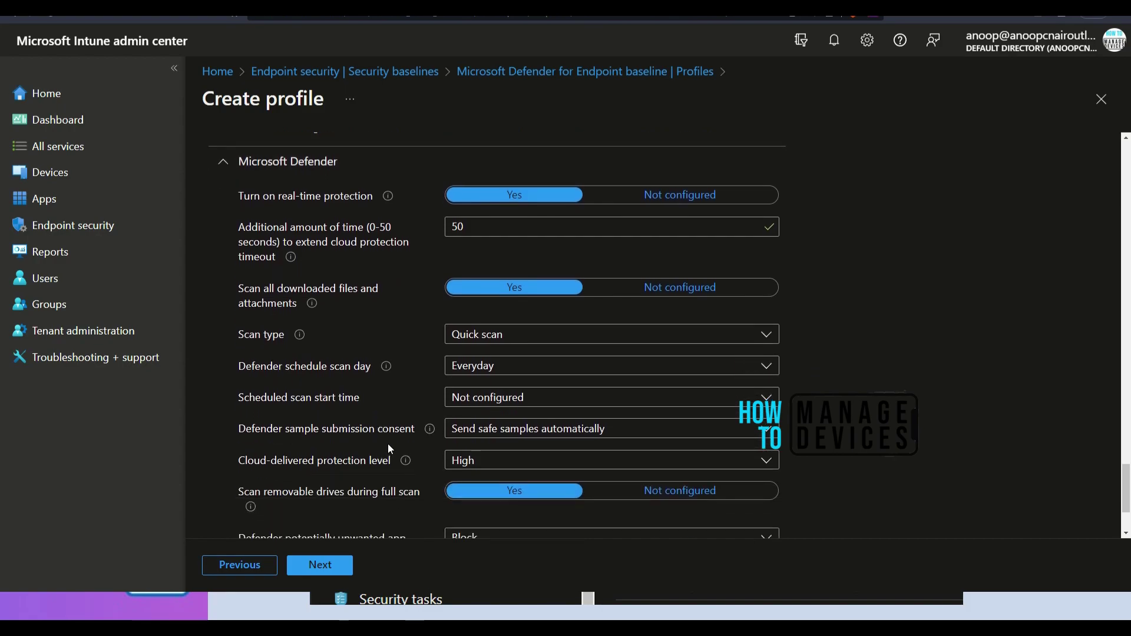
pyautogui.hotkey('ctrl', '2')
pyautogui.moveTo(236, 188)
pyautogui.mouseDown()
pyautogui.moveTo(222, 204)
pyautogui.moveTo(214, 407)
pyautogui.mouseUp()
pyautogui.moveTo(851, 465); pyautogui.dragTo(810, 157)
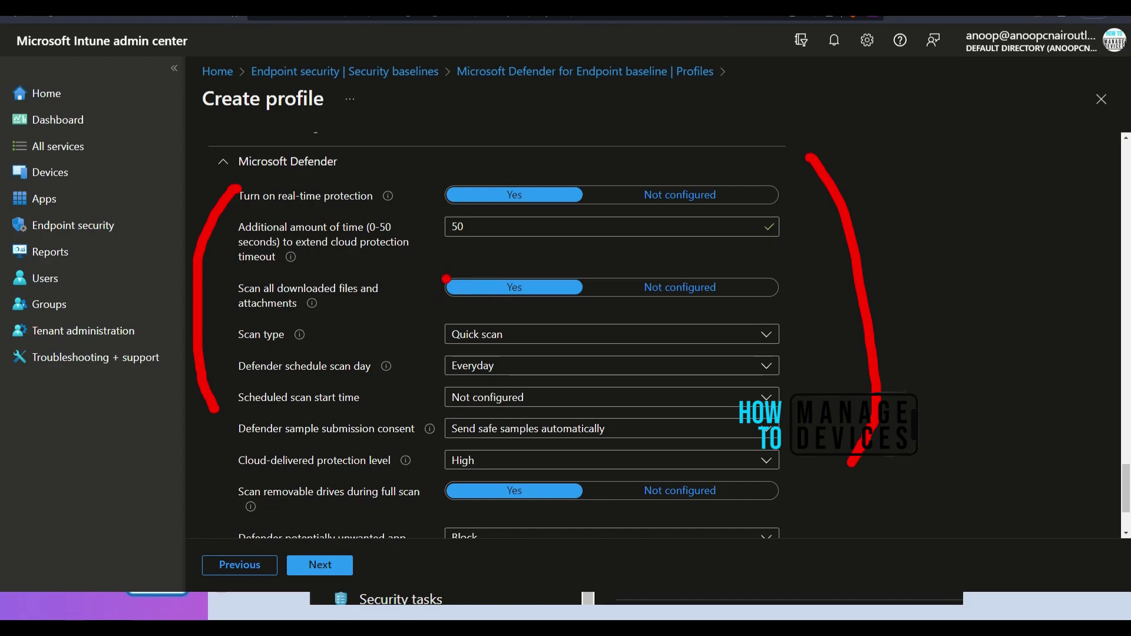
pyautogui.press('Escape')
# - Review the Smart Screen settings through to the option for blocking potentially unwanted apps
pyautogui.scroll(-7, 343, 491)
pyautogui.hotkey('ctrl', '2')
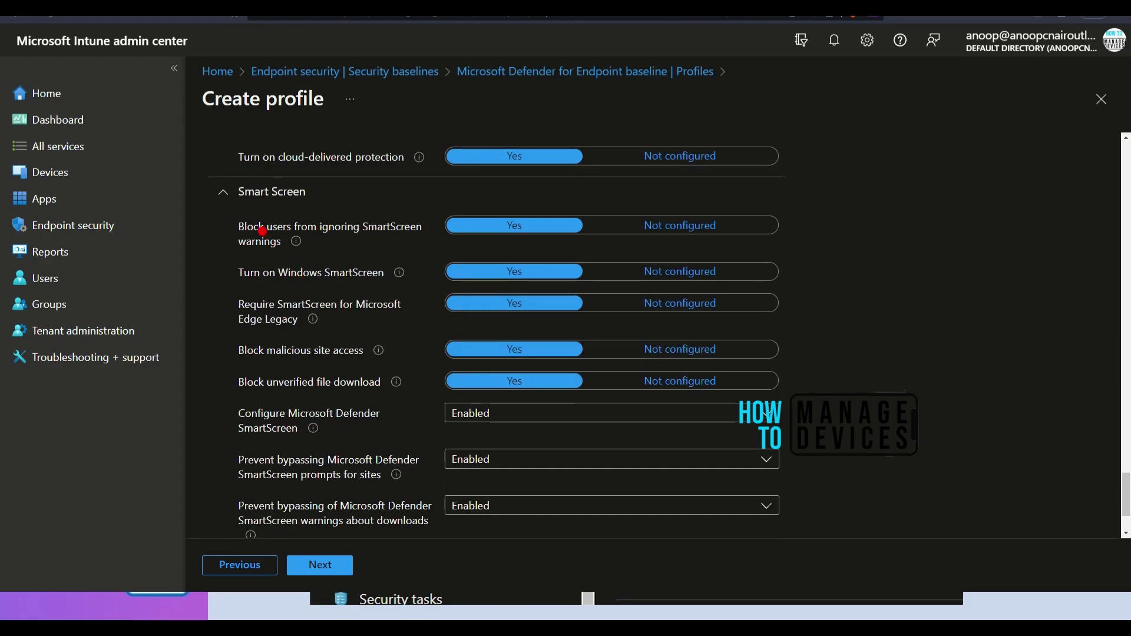
pyautogui.moveTo(247, 213); pyautogui.dragTo(342, 212)
pyautogui.moveTo(205, 242)
pyautogui.mouseDown()
pyautogui.moveTo(203, 448)
pyautogui.moveTo(219, 483)
pyautogui.mouseUp()
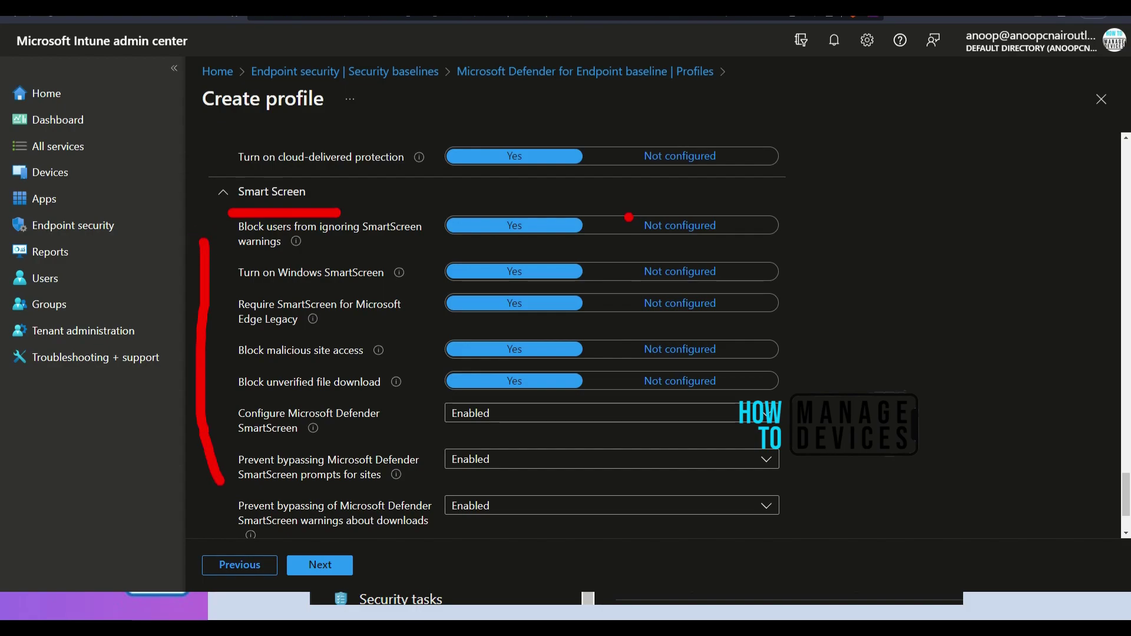
pyautogui.moveTo(625, 164)
pyautogui.mouseDown()
pyautogui.moveTo(460, 170)
pyautogui.moveTo(798, 330)
pyautogui.moveTo(655, 187)
pyautogui.mouseUp()
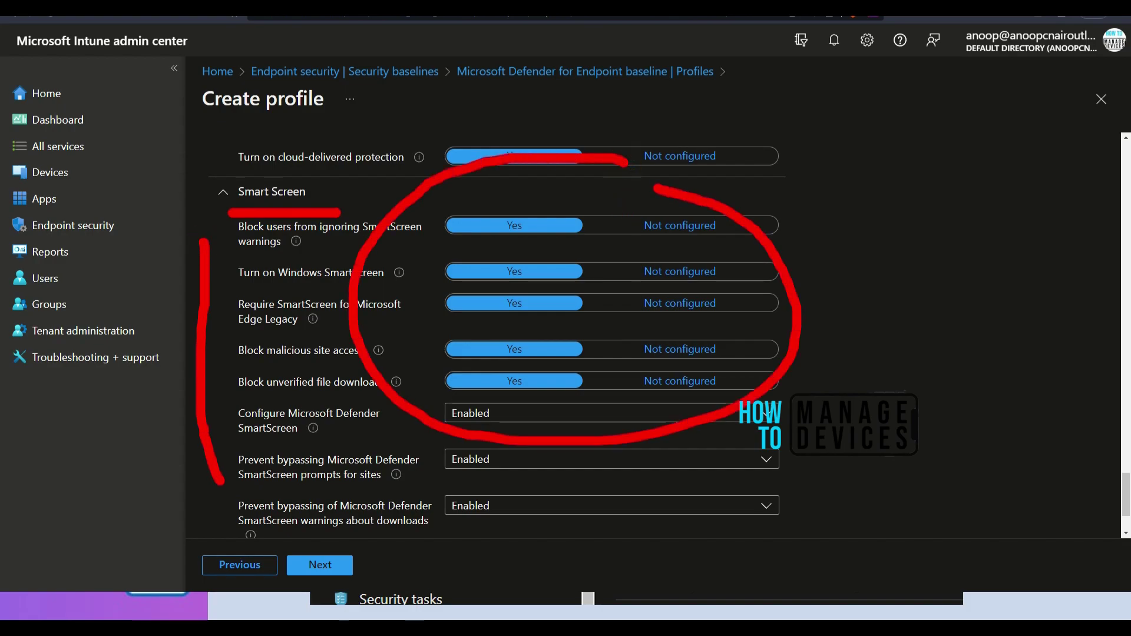
pyautogui.moveTo(913, 141)
pyautogui.mouseDown()
pyautogui.moveTo(828, 186)
pyautogui.moveTo(821, 209)
pyautogui.mouseUp()
pyautogui.press('Escape')
pyautogui.scroll(-2, 817, 336)
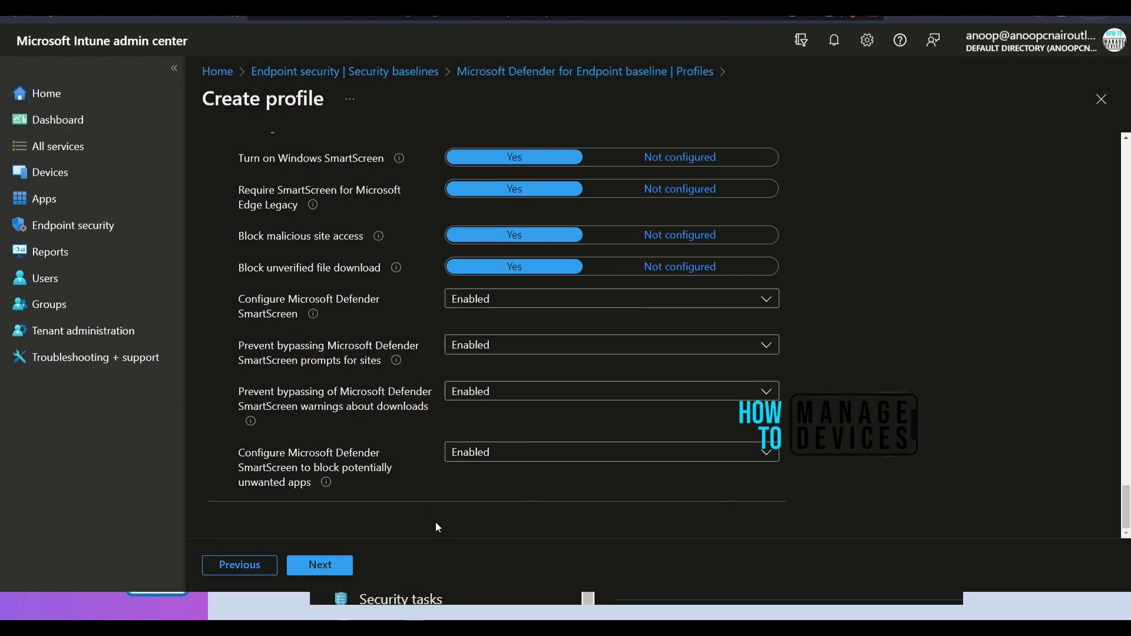
# - Accept the configuration settings, keep the Default scope tag, and include the HTMD test group in the profile's assignments
pyautogui.click(336, 565)
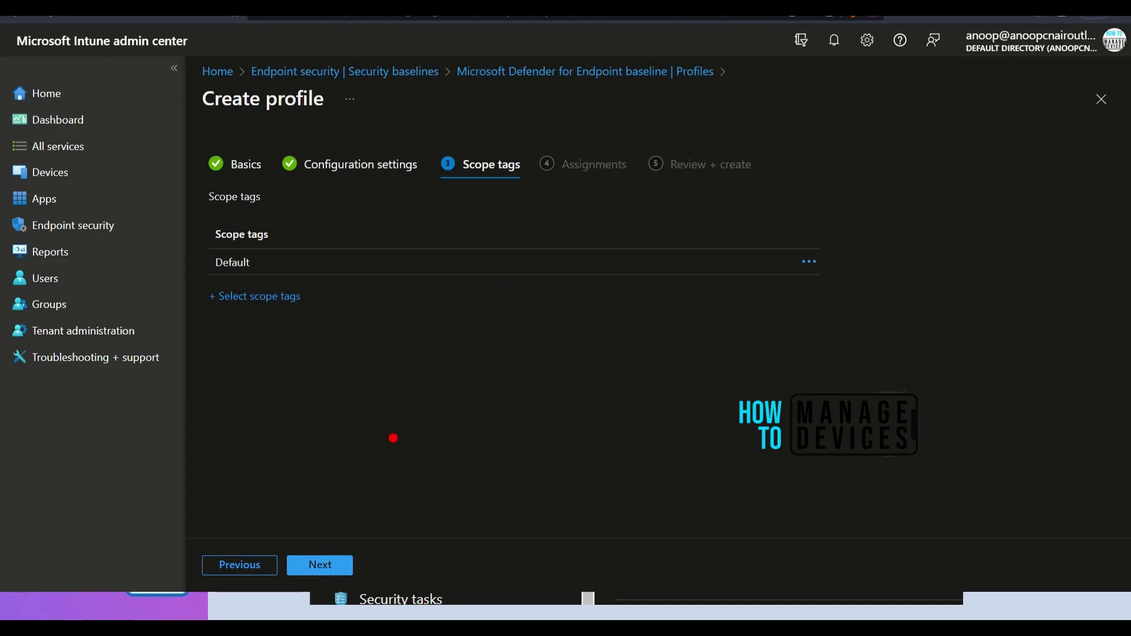
pyautogui.click(323, 564)
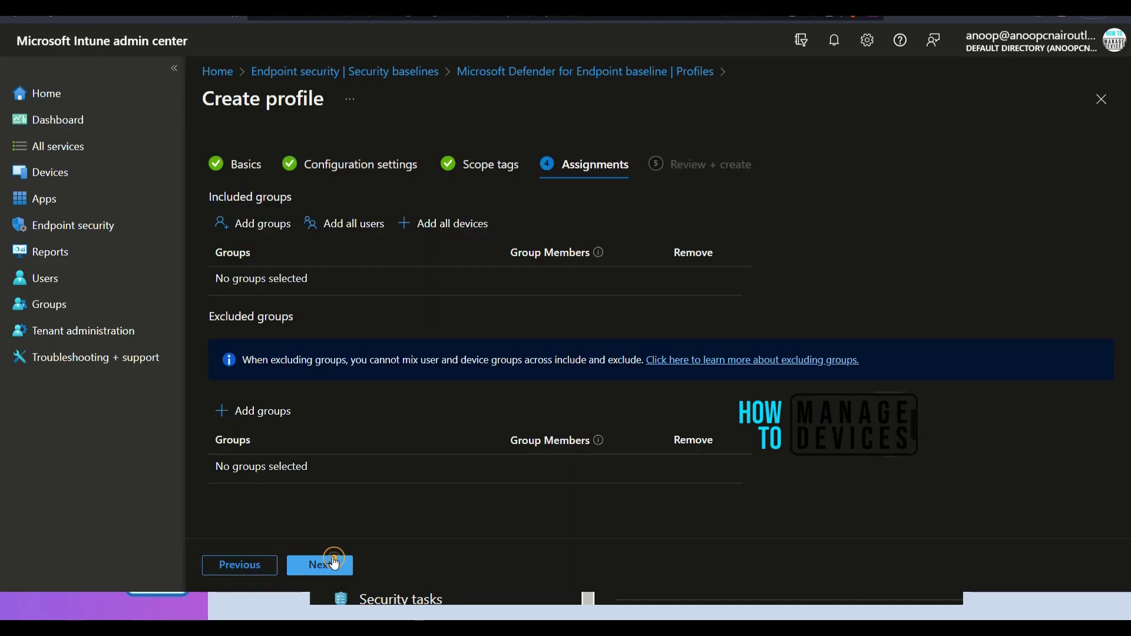
pyautogui.click(267, 230)
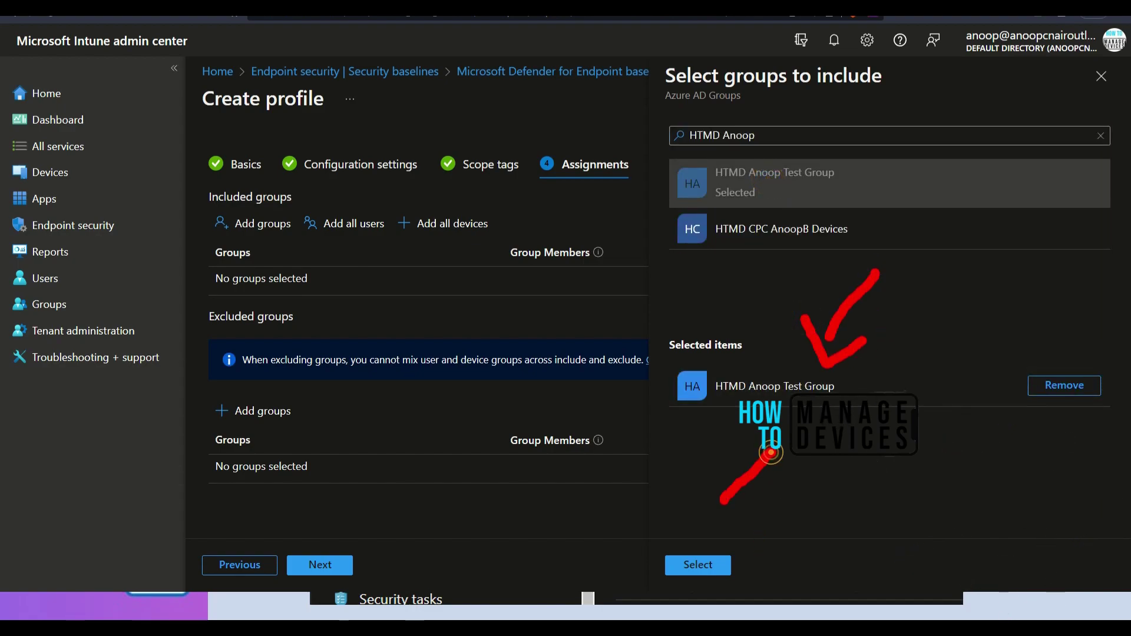
pyautogui.click(698, 565)
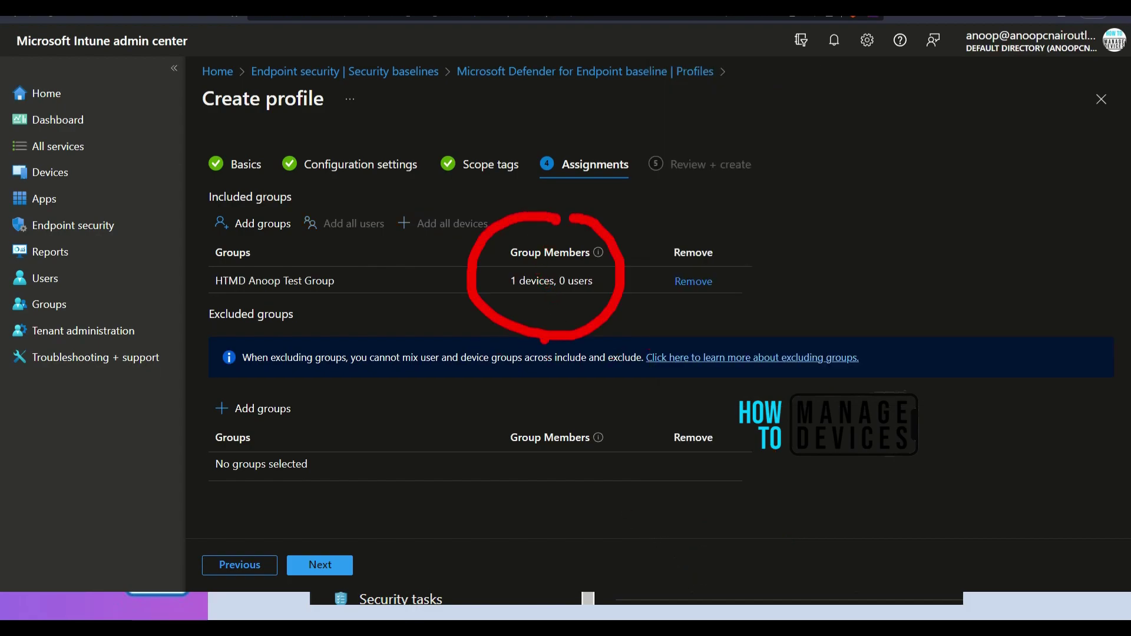
pyautogui.moveTo(901, 174)
pyautogui.mouseDown()
pyautogui.moveTo(758, 218)
pyautogui.moveTo(813, 238)
pyautogui.mouseUp()
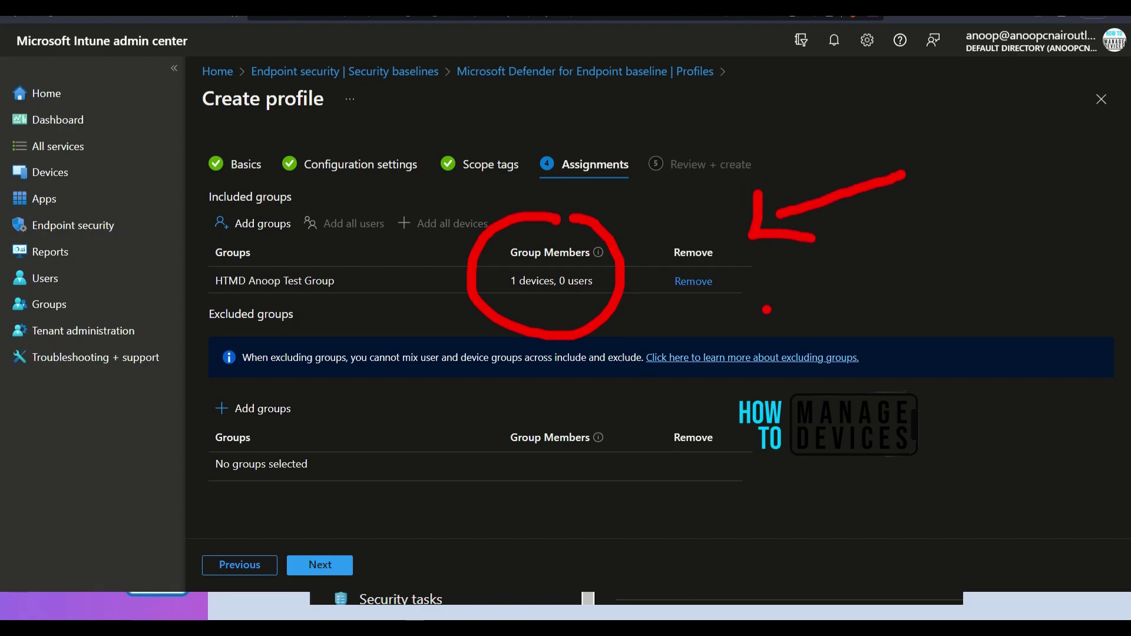
pyautogui.moveTo(718, 312)
pyautogui.mouseDown()
pyautogui.moveTo(730, 340)
pyautogui.moveTo(781, 334)
pyautogui.moveTo(818, 287)
pyautogui.mouseUp()
pyautogui.moveTo(687, 359)
pyautogui.mouseDown()
pyautogui.moveTo(755, 272)
pyautogui.moveTo(683, 362)
pyautogui.mouseUp()
pyautogui.moveTo(460, 98); pyautogui.dragTo(688, 102)
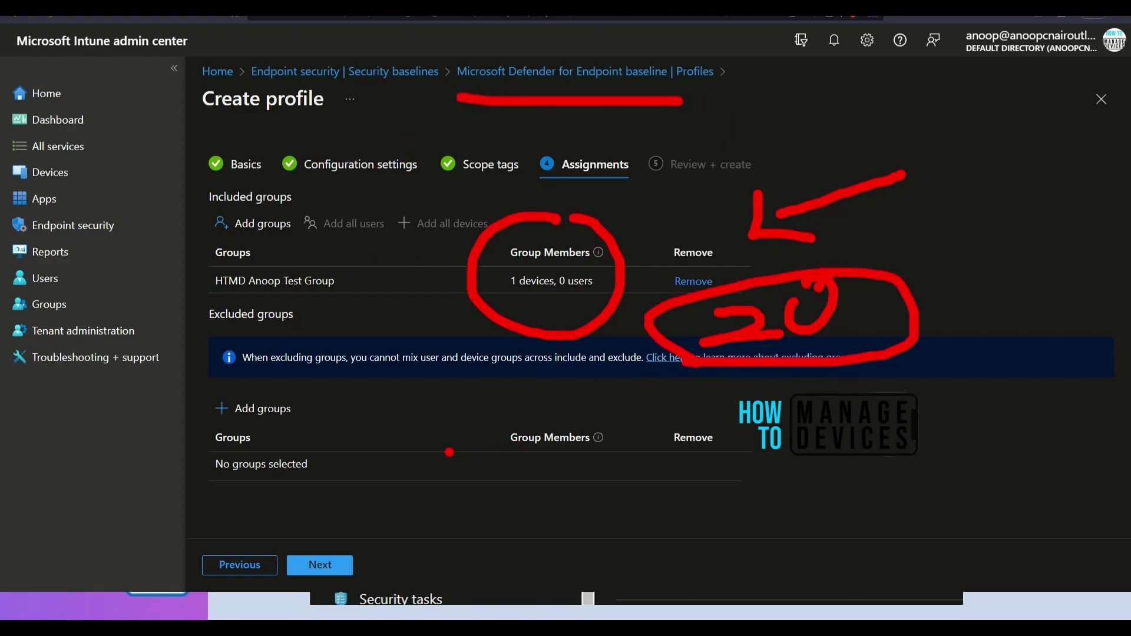
pyautogui.moveTo(440, 402)
pyautogui.mouseDown()
pyautogui.moveTo(351, 492)
pyautogui.moveTo(407, 503)
pyautogui.mouseUp()
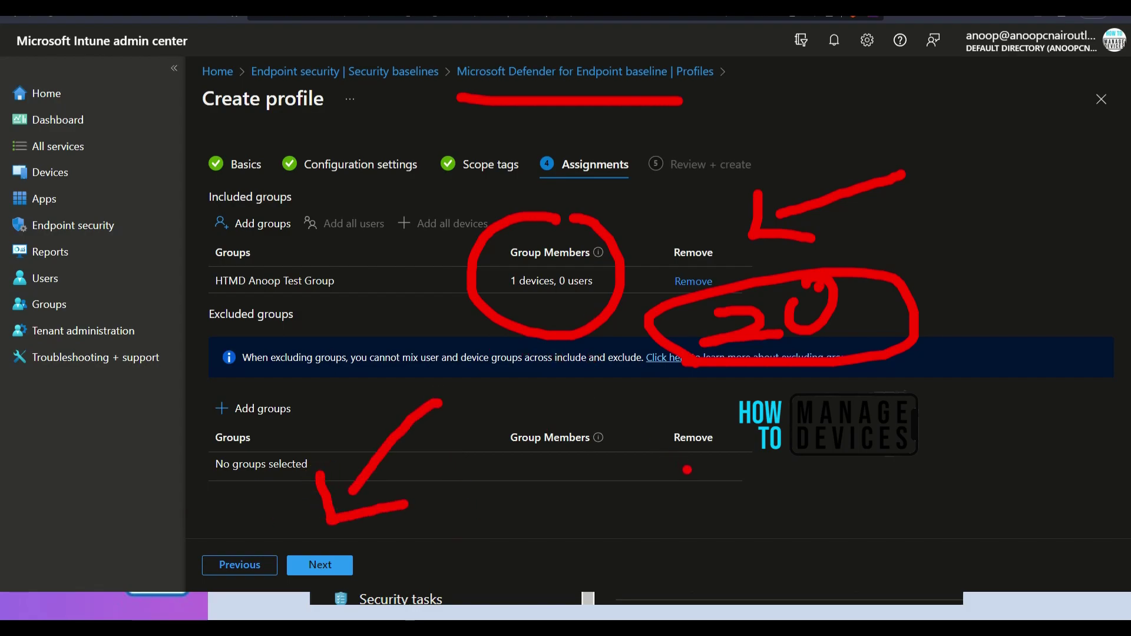
pyautogui.moveTo(788, 401); pyautogui.dragTo(779, 518)
pyautogui.moveTo(731, 506); pyautogui.dragTo(819, 517)
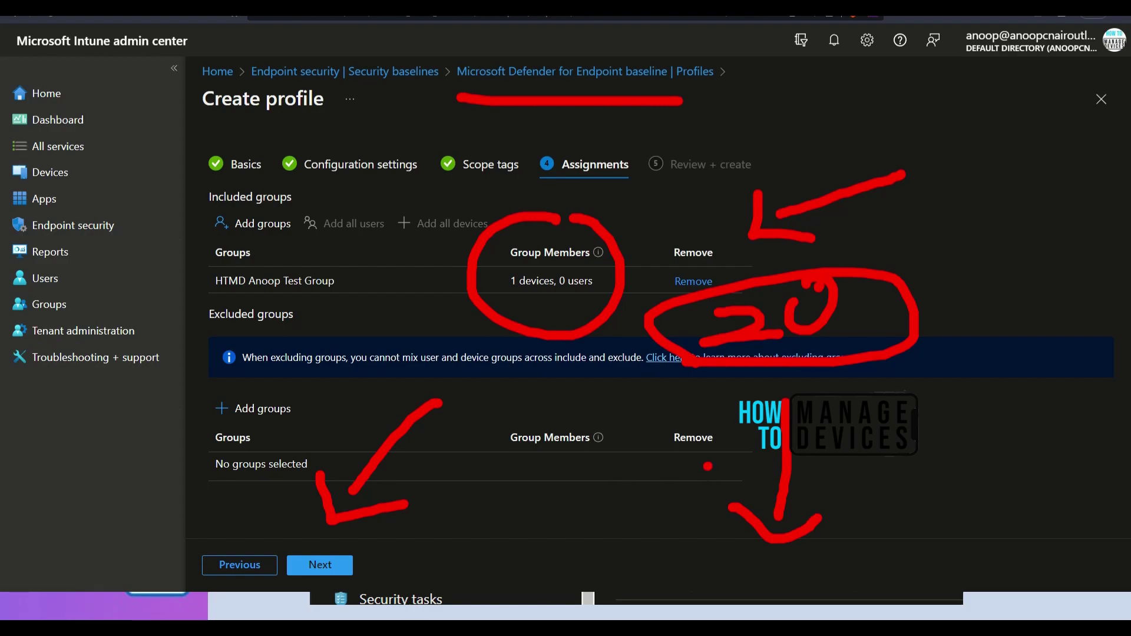
pyautogui.moveTo(685, 476)
pyautogui.mouseDown()
pyautogui.moveTo(769, 465)
pyautogui.moveTo(759, 484)
pyautogui.mouseUp()
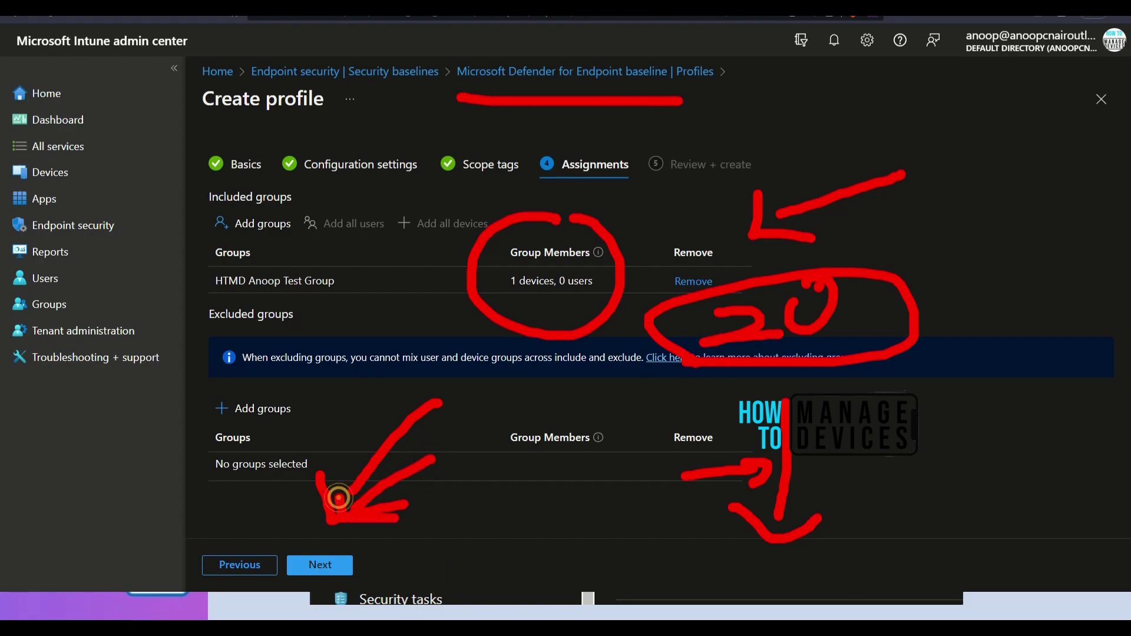
# - Continue to the baseline profile's final review and check its basics, Credential Guard setting, scope tag and group assignment
pyautogui.press('Escape')
pyautogui.click(320, 565)
pyautogui.scroll(-2, 465, 462)
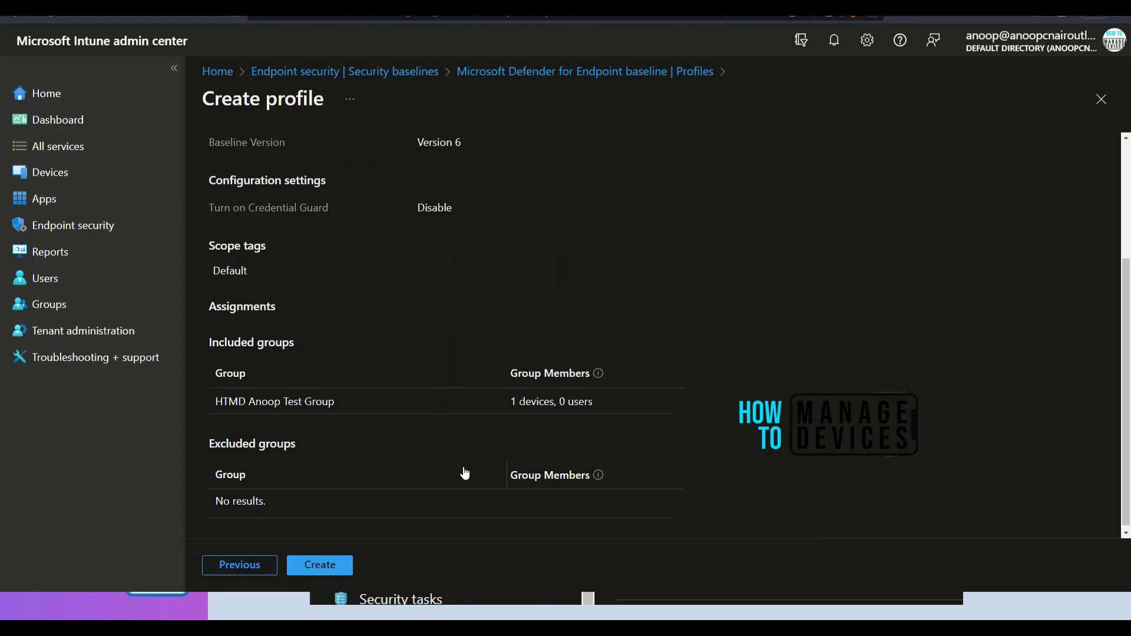
pyautogui.scroll(2, 463, 470)
pyautogui.hotkey('ctrl', '2')
pyautogui.moveTo(395, 421)
pyautogui.mouseDown()
pyautogui.moveTo(345, 524)
pyautogui.moveTo(390, 521)
pyautogui.mouseUp()
pyautogui.press('Escape')
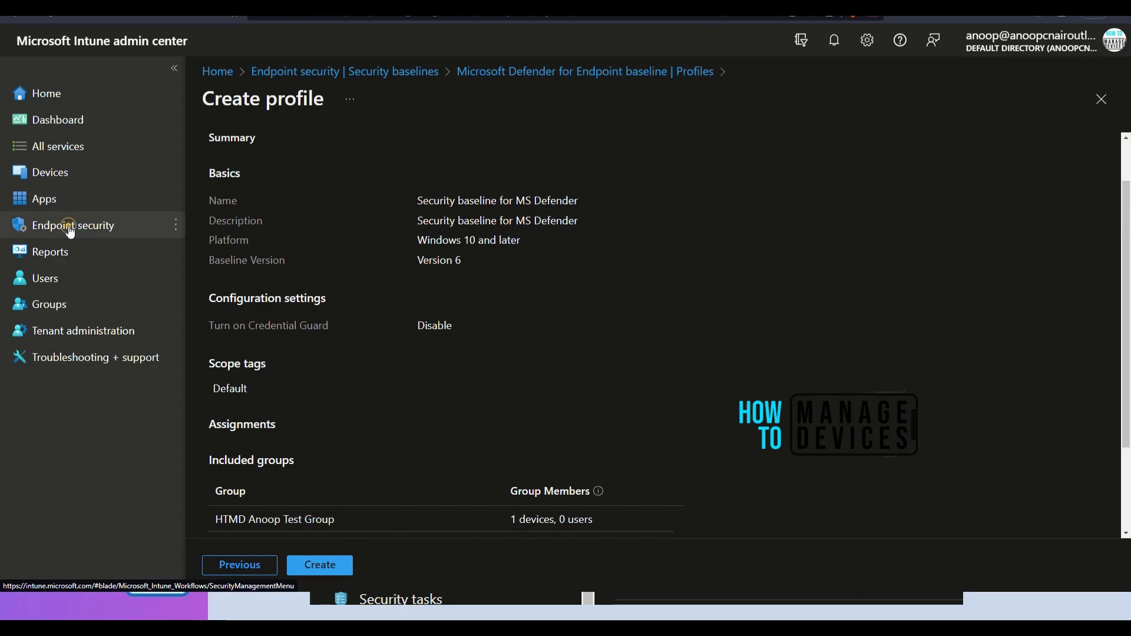
# - Leave the baseline profile without creating it and open the Antivirus section of Endpoint security
pyautogui.click(70, 230)
pyautogui.click(619, 78)
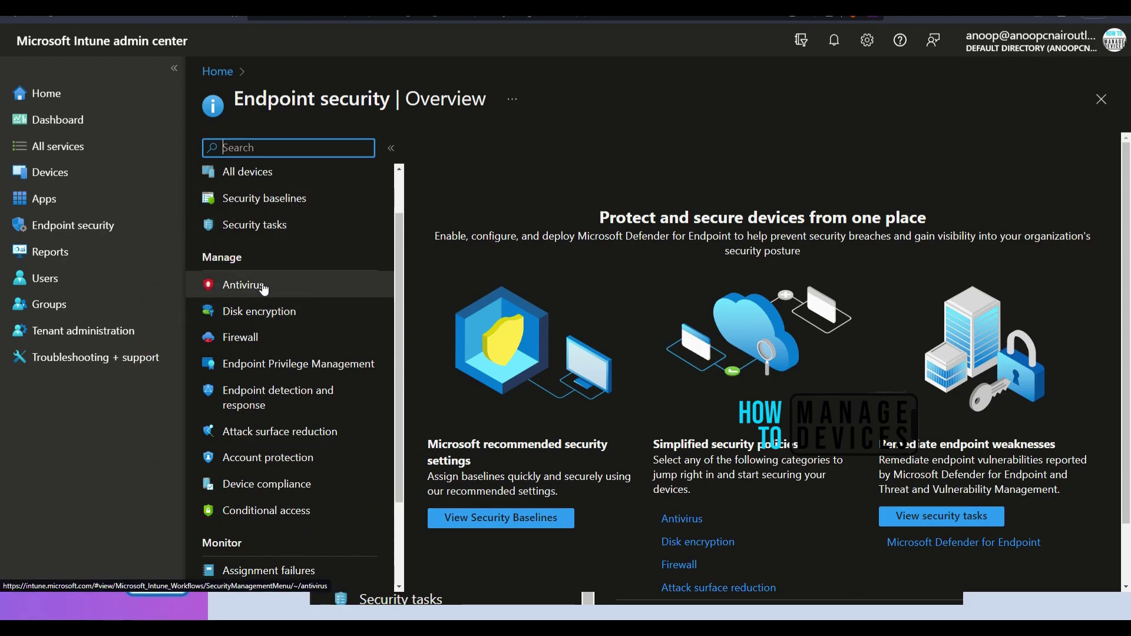
pyautogui.click(287, 284)
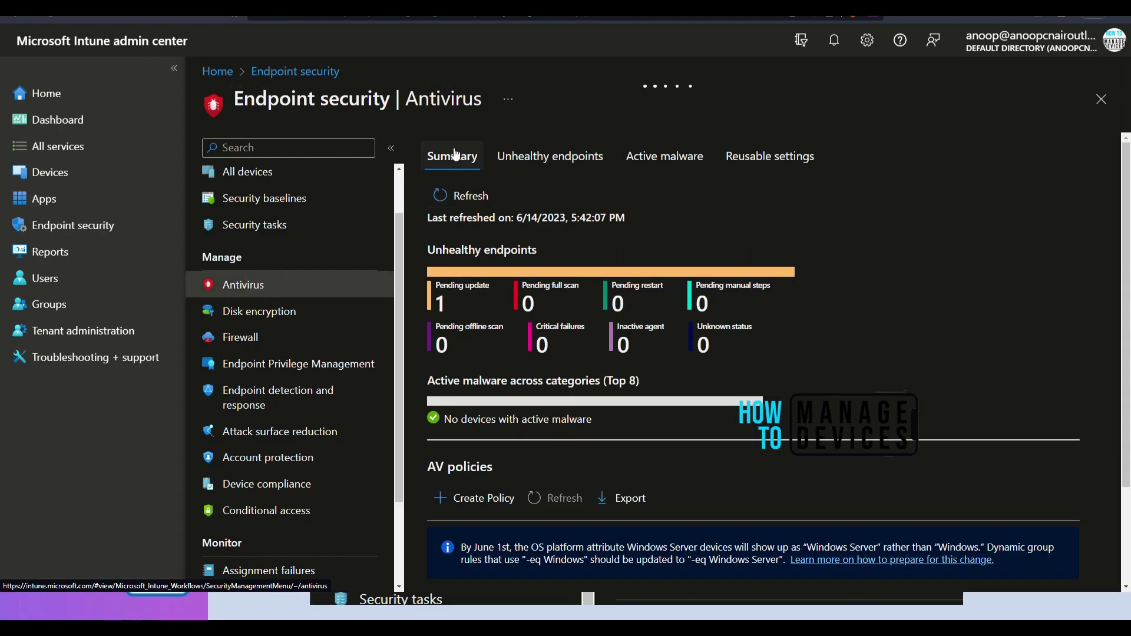
# - Start an antivirus policy for Windows 10, Windows 11, and Windows Server with the Microsoft Defender Antivirus profile
pyautogui.click(471, 498)
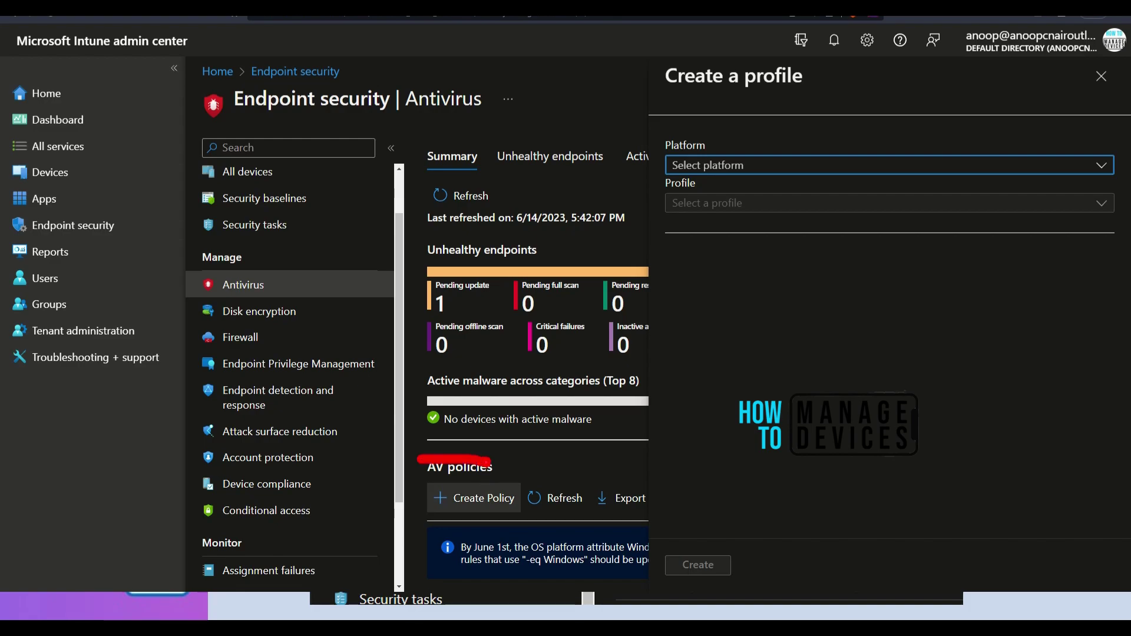
pyautogui.click(740, 167)
pyautogui.click(742, 187)
pyautogui.click(747, 202)
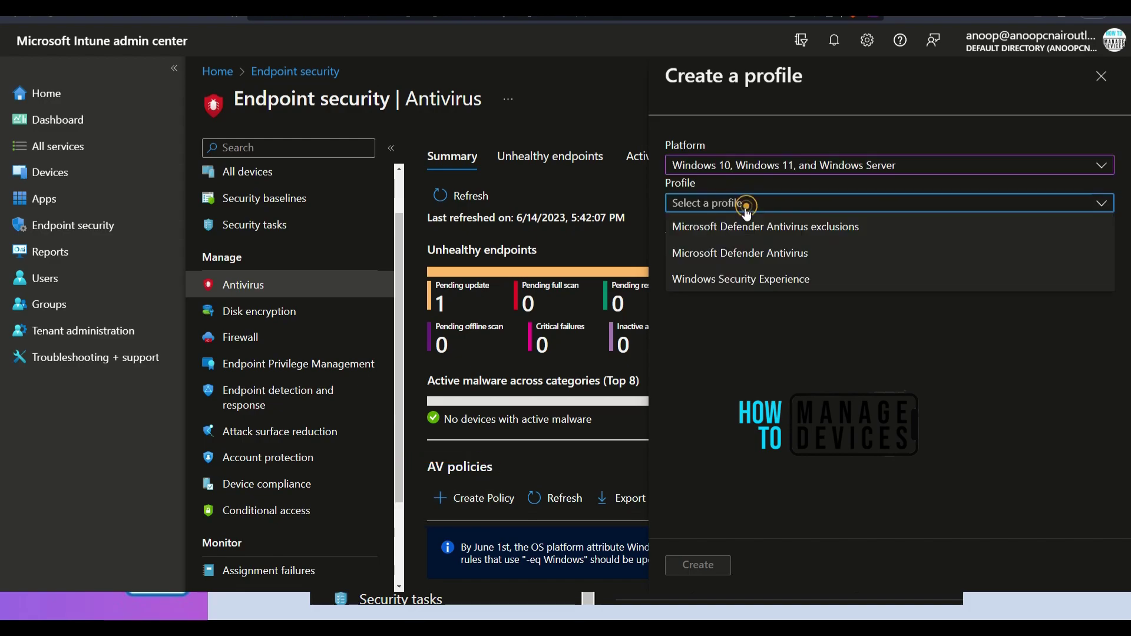
pyautogui.click(768, 252)
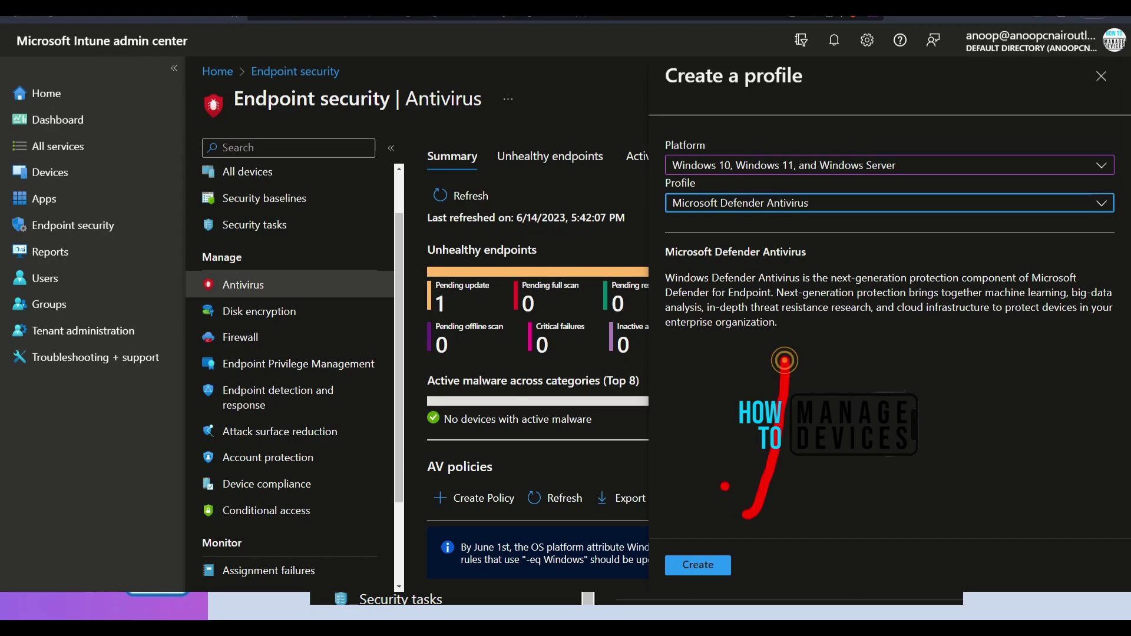
pyautogui.click(697, 570)
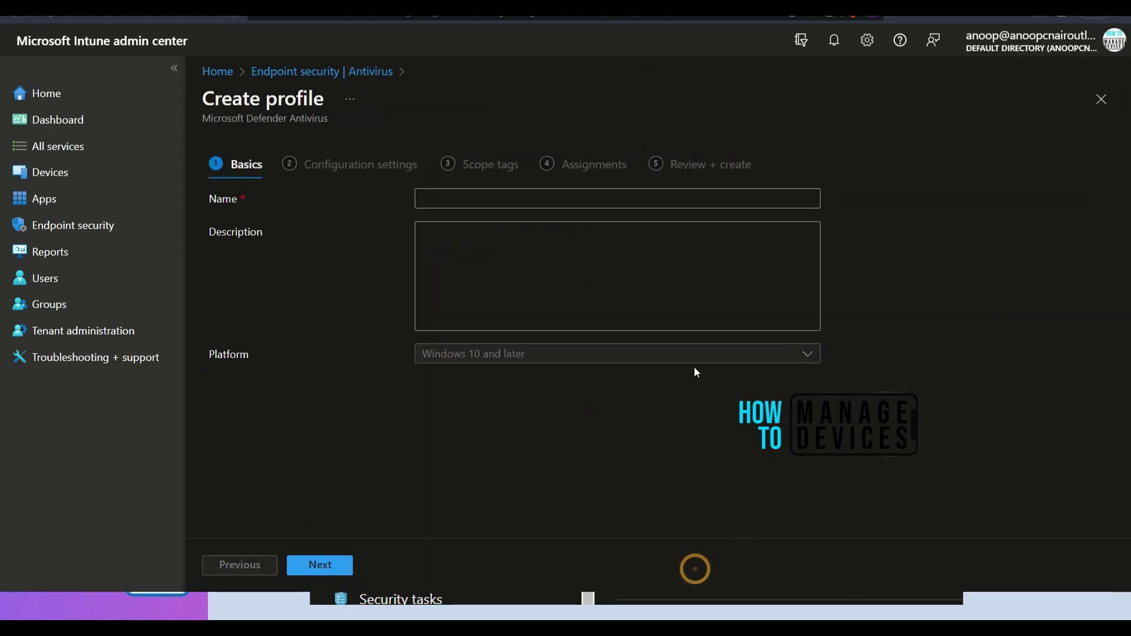
# - Name the antivirus profile, continue to its configuration settings and examine the Defender options, including full scans on mapped network drives
pyautogui.click(534, 203)
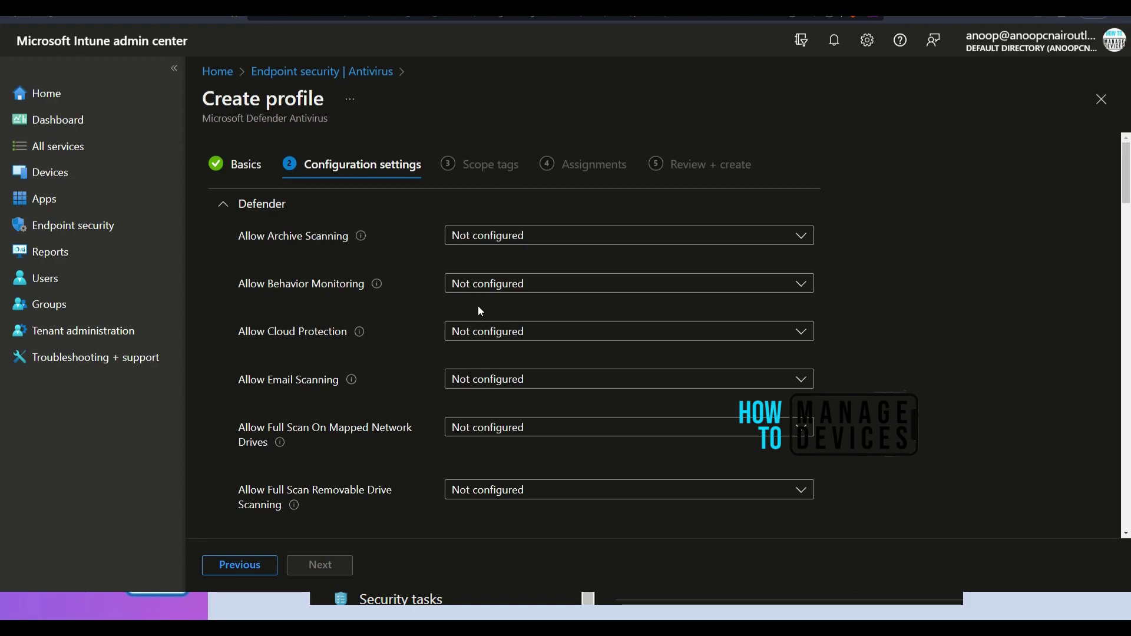
pyautogui.moveTo(301, 174)
pyautogui.mouseDown()
pyautogui.moveTo(76, 434)
pyautogui.moveTo(188, 518)
pyautogui.mouseUp()
pyautogui.moveTo(793, 177); pyautogui.dragTo(916, 587)
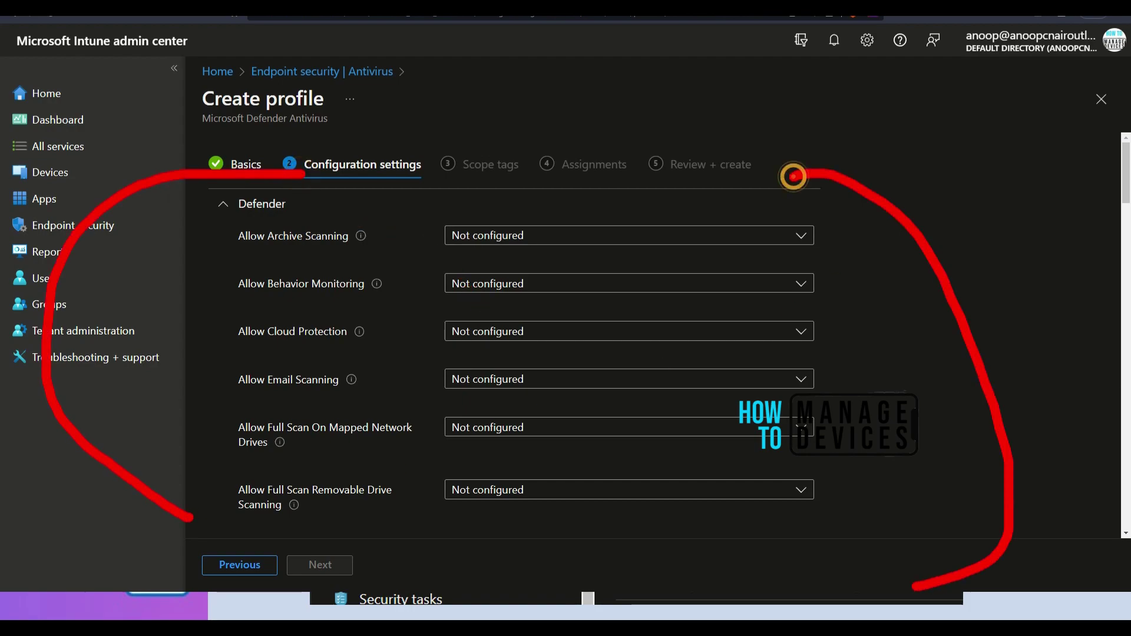
pyautogui.moveTo(228, 457); pyautogui.dragTo(364, 457)
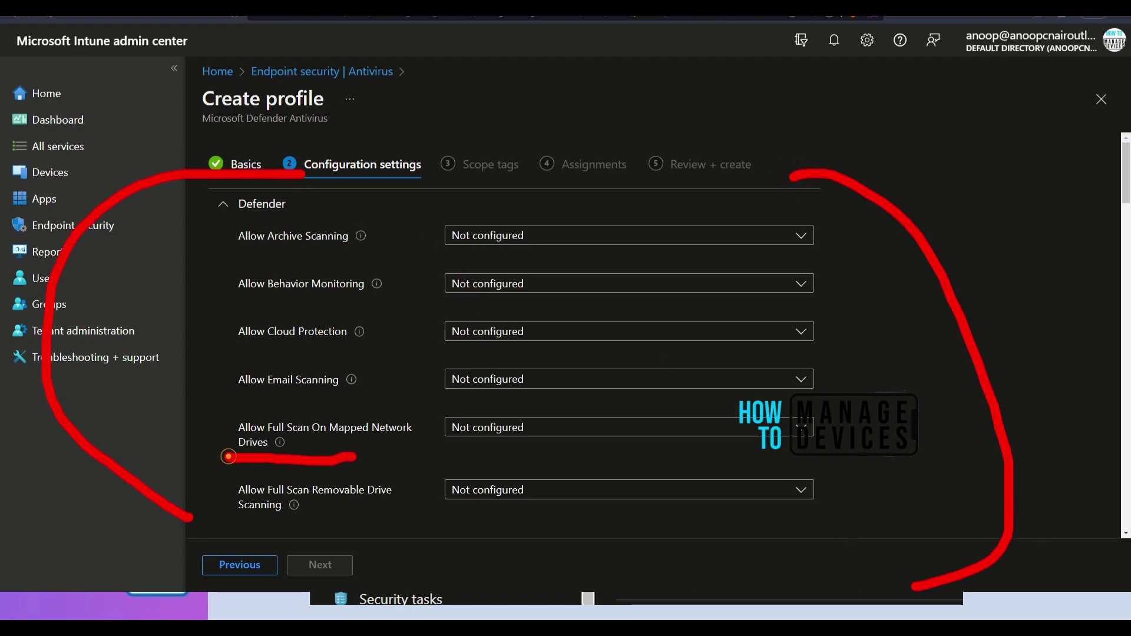
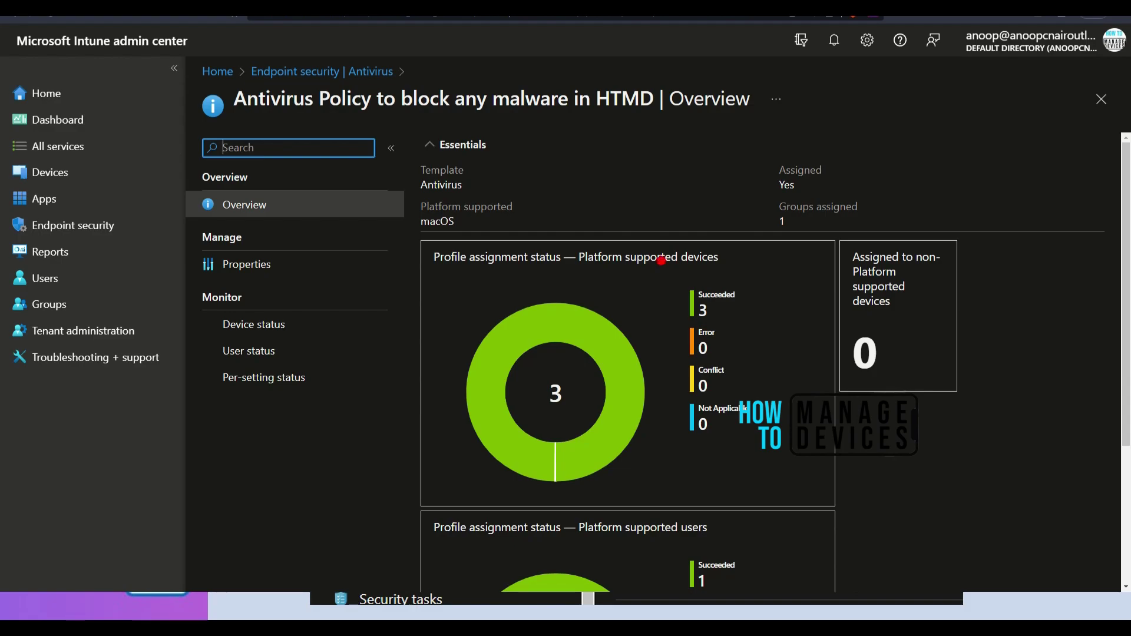
# - Check the macOS antivirus policy's assignment status, and examine the Windows Defender Antivirus policy's properties, group assignment and network protection and parsing settings
pyautogui.moveTo(510, 126); pyautogui.dragTo(649, 125)
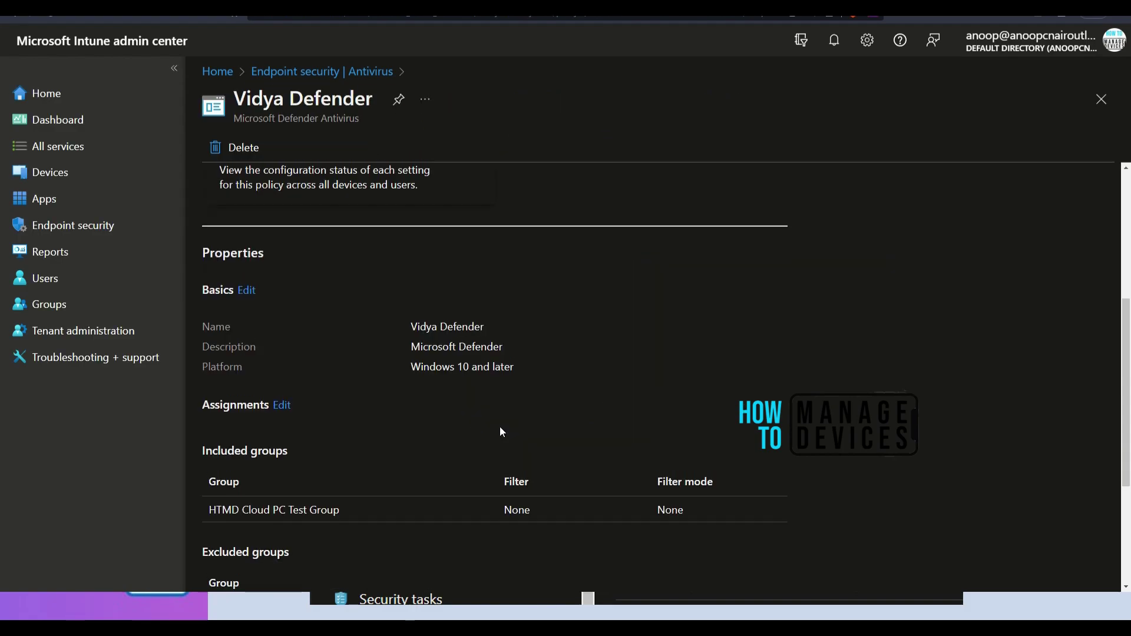
pyautogui.scroll(2, 501, 427)
pyautogui.scroll(-3, 501, 427)
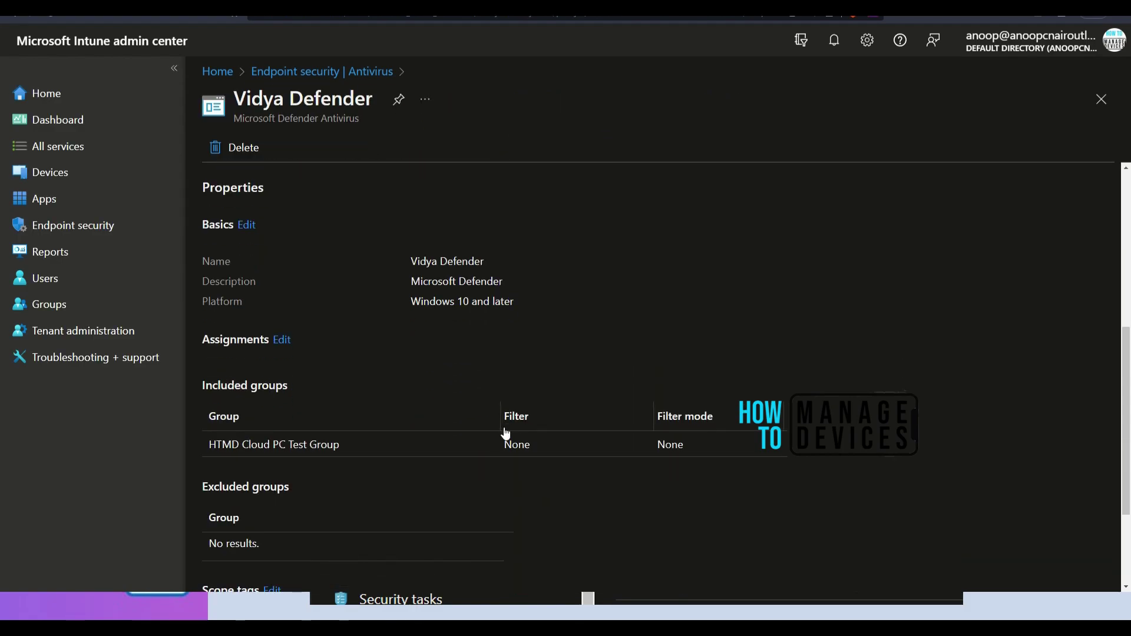
pyautogui.scroll(-10, 510, 430)
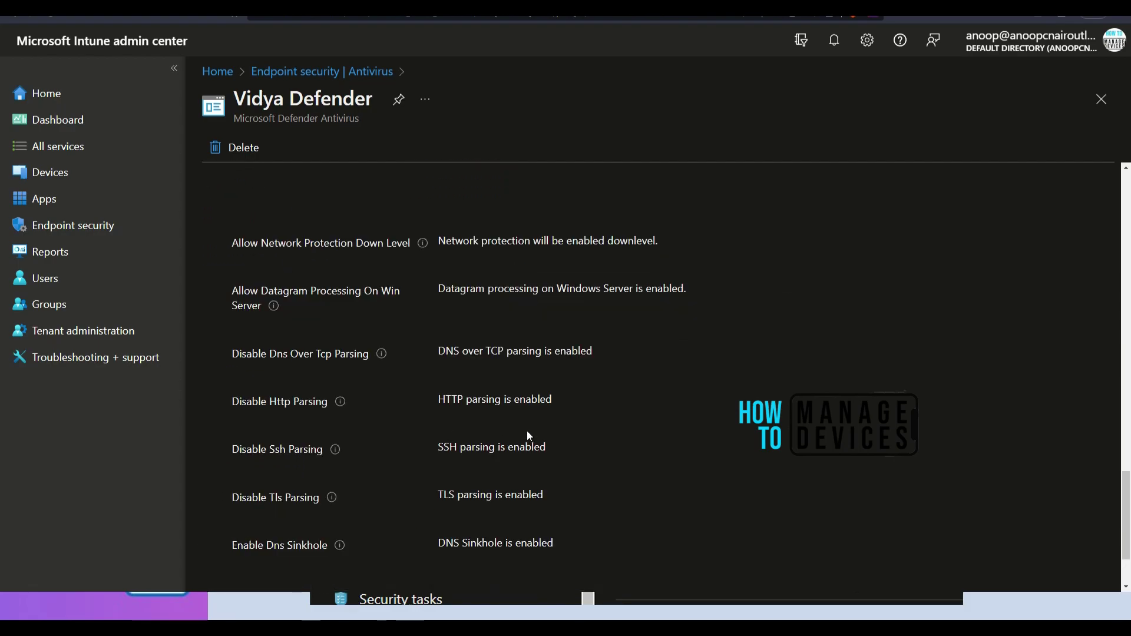
pyautogui.moveTo(298, 193)
pyautogui.mouseDown()
pyautogui.moveTo(217, 217)
pyautogui.moveTo(316, 536)
pyautogui.mouseUp()
pyautogui.moveTo(666, 197)
pyautogui.mouseDown()
pyautogui.moveTo(699, 505)
pyautogui.moveTo(707, 497)
pyautogui.mouseUp()
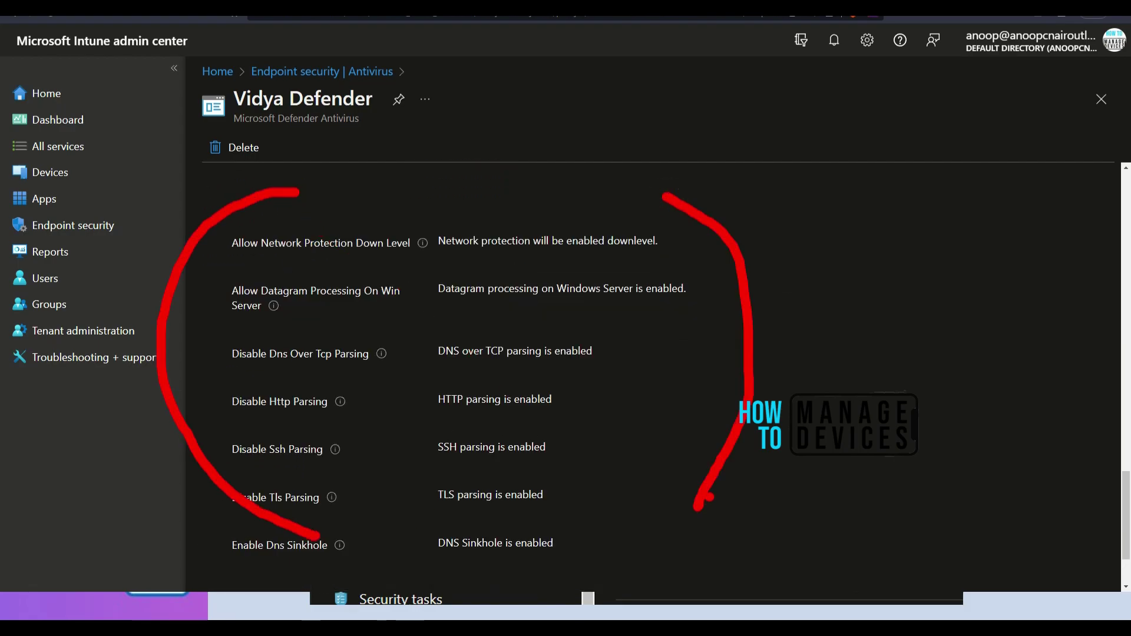
pyautogui.press('Escape')
pyautogui.scroll(15, 713, 471)
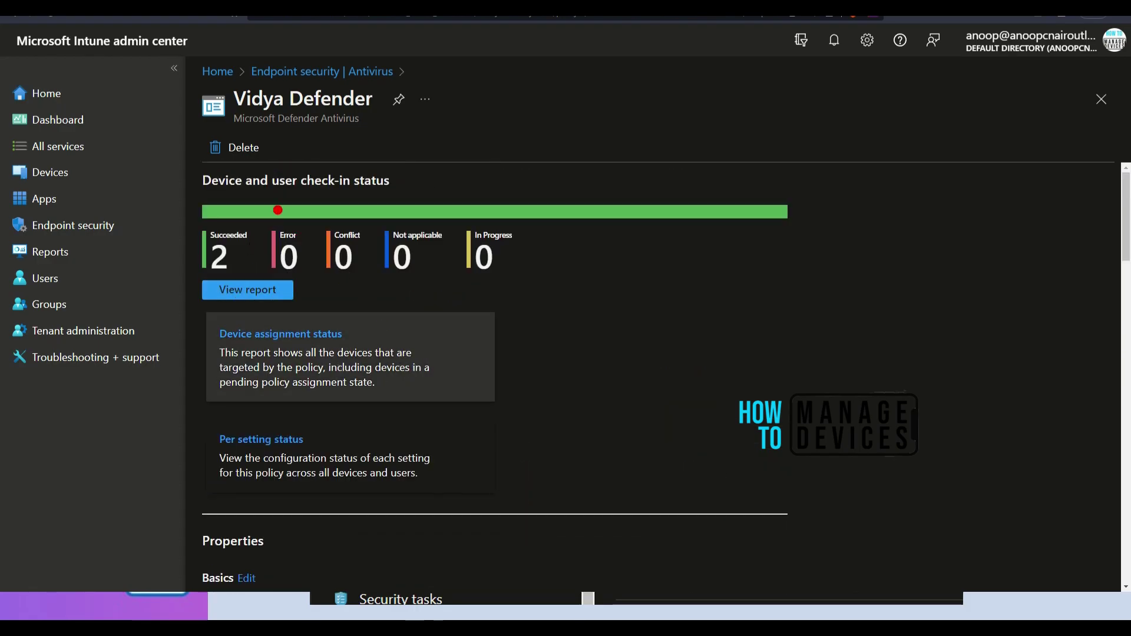
# - Open the Windows Defender Antivirus policy's check-in report and examine the first device entry's setting statuses and error codes
pyautogui.moveTo(279, 177); pyautogui.dragTo(230, 155)
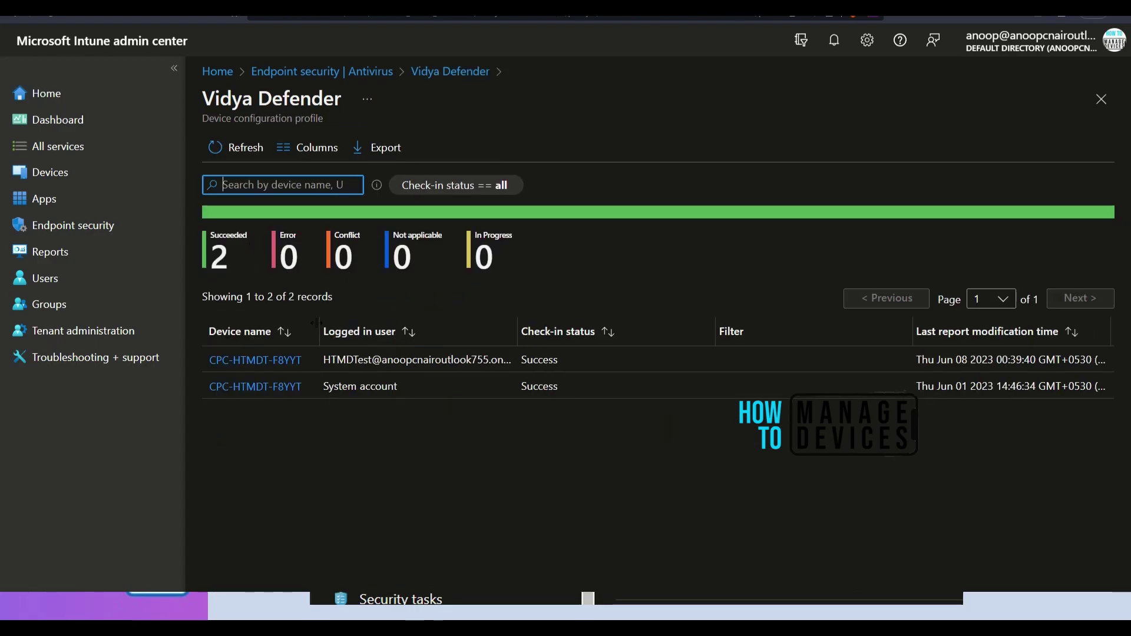
pyautogui.click(270, 361)
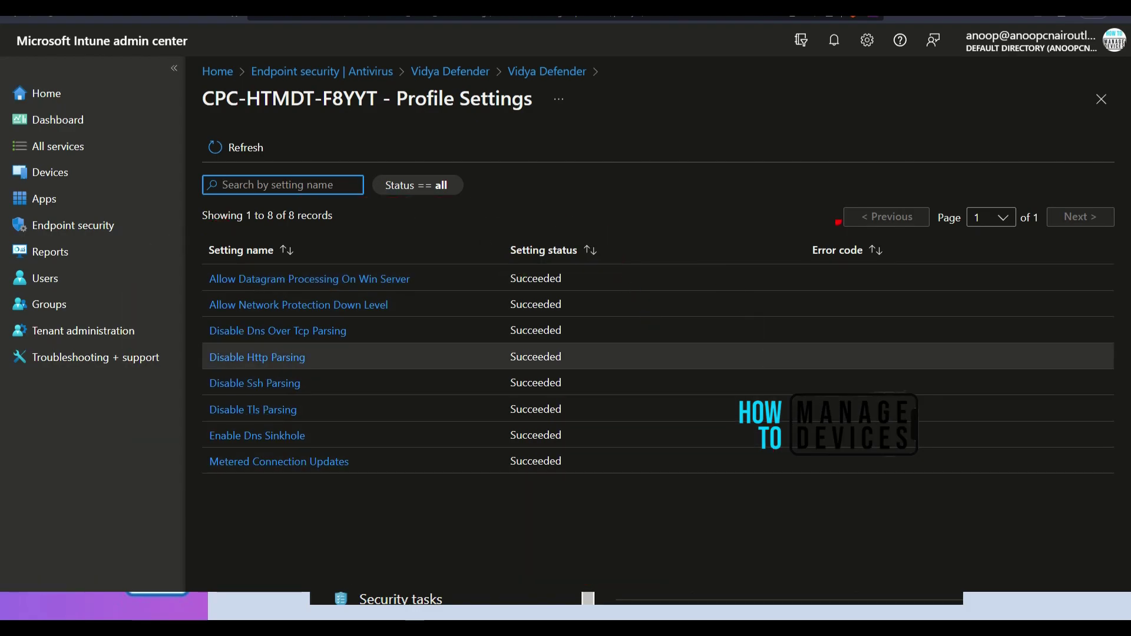
pyautogui.moveTo(831, 215)
pyautogui.mouseDown()
pyautogui.moveTo(766, 476)
pyautogui.moveTo(908, 217)
pyautogui.moveTo(897, 212)
pyautogui.mouseUp()
pyautogui.moveTo(848, 279); pyautogui.dragTo(857, 387)
pyautogui.moveTo(826, 389); pyautogui.dragTo(887, 385)
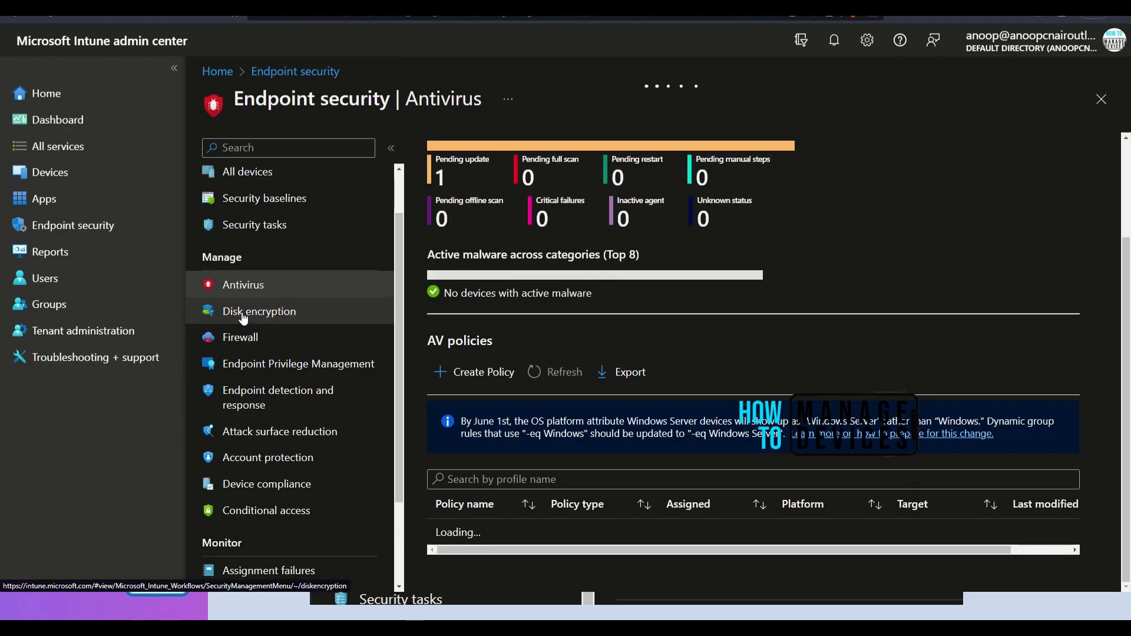
# - Review the platforms of the disk encryption policies and firewall policies in Endpoint security, including the devices with firewall turned off
pyautogui.click(259, 311)
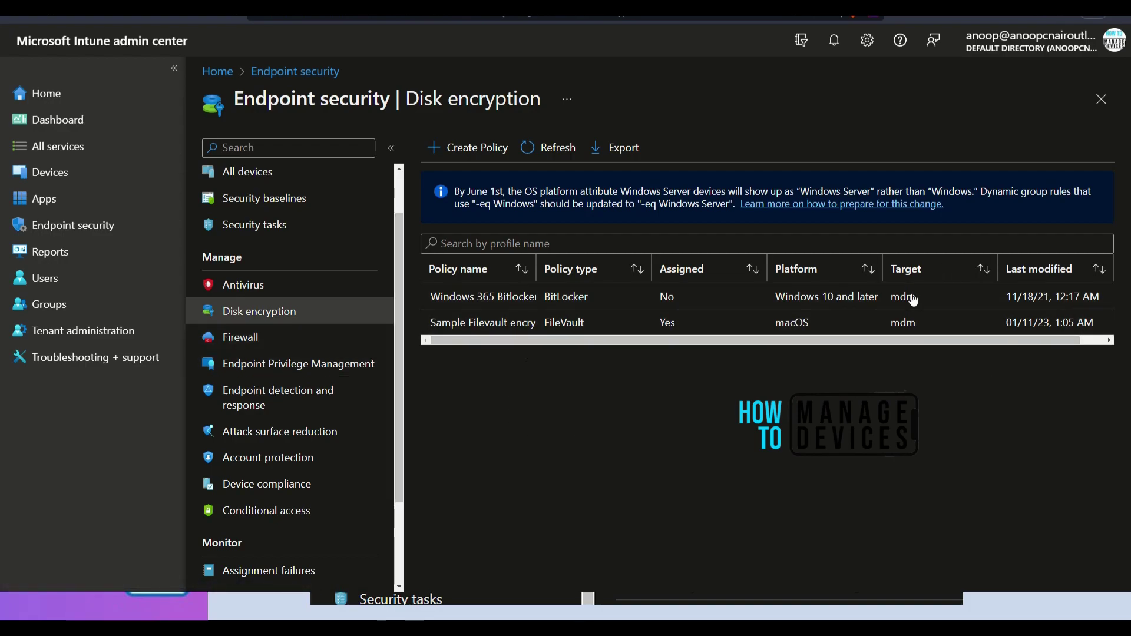
pyautogui.moveTo(839, 255)
pyautogui.mouseDown()
pyautogui.moveTo(751, 371)
pyautogui.moveTo(852, 242)
pyautogui.mouseUp()
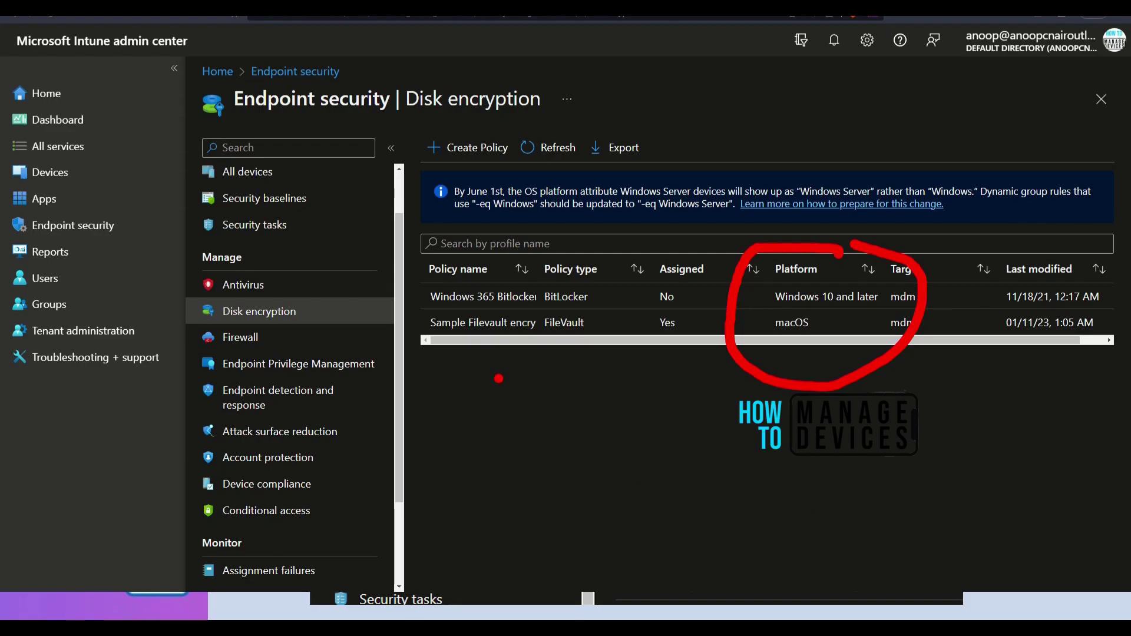
pyautogui.click(219, 341)
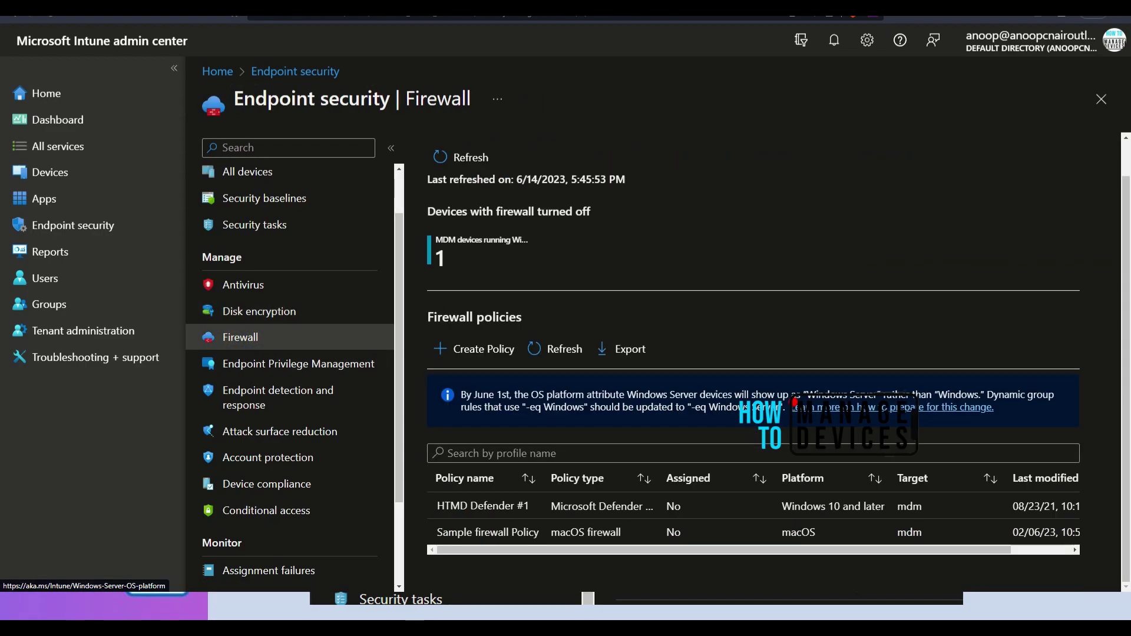
pyautogui.moveTo(601, 442); pyautogui.dragTo(790, 461)
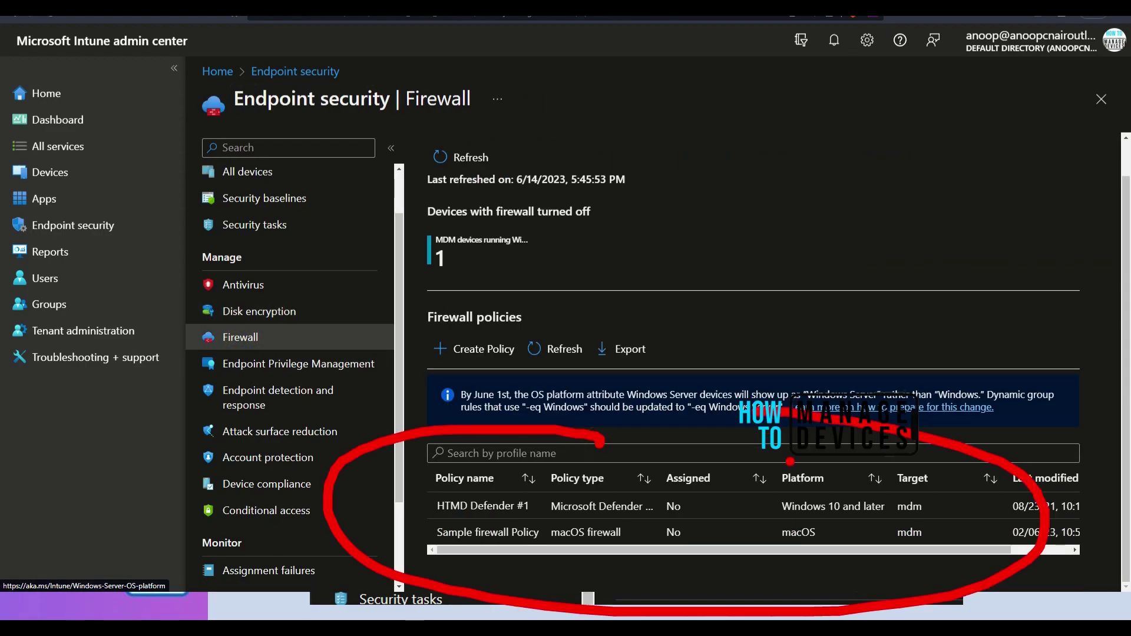
pyautogui.moveTo(801, 518); pyautogui.dragTo(875, 520)
pyautogui.moveTo(852, 542); pyautogui.dragTo(767, 543)
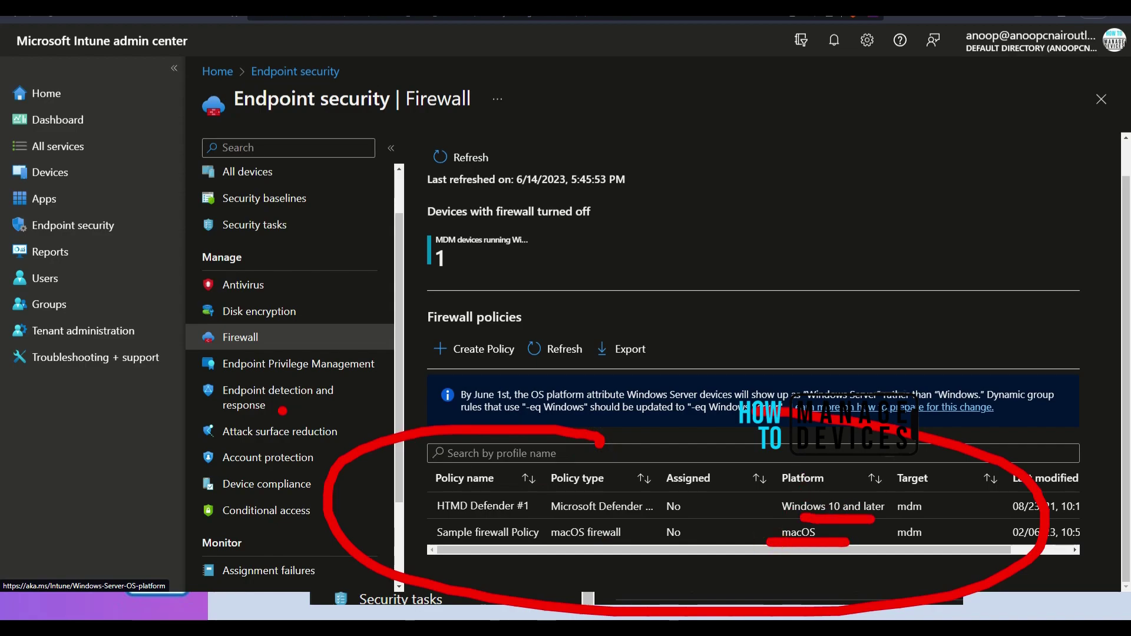
pyautogui.press('Escape')
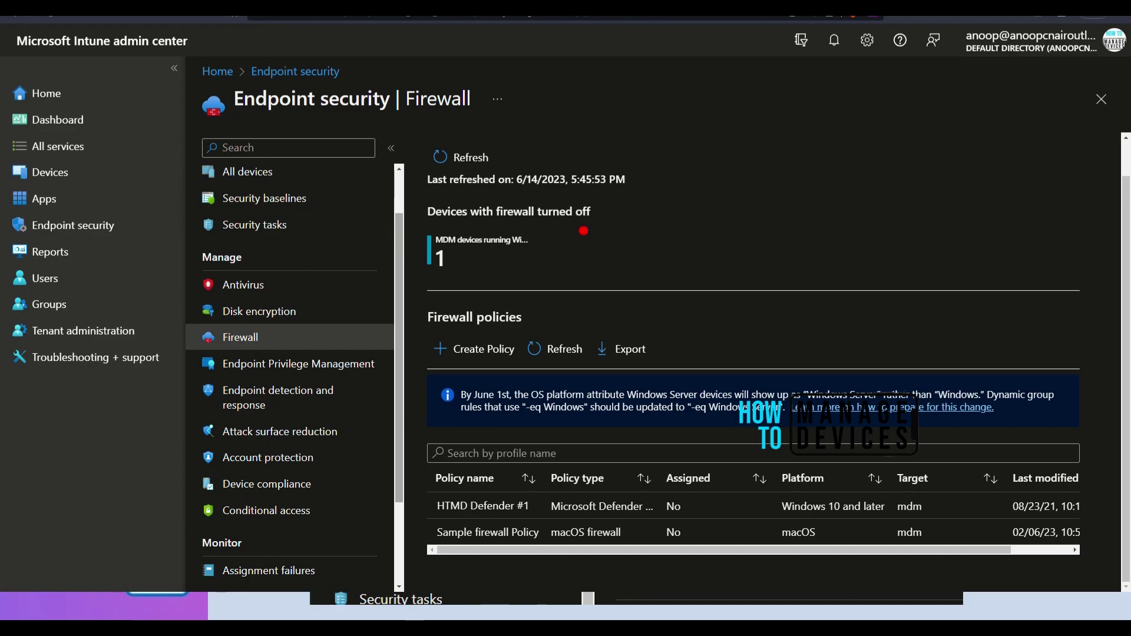
pyautogui.moveTo(581, 233); pyautogui.dragTo(604, 282)
pyautogui.press('Escape')
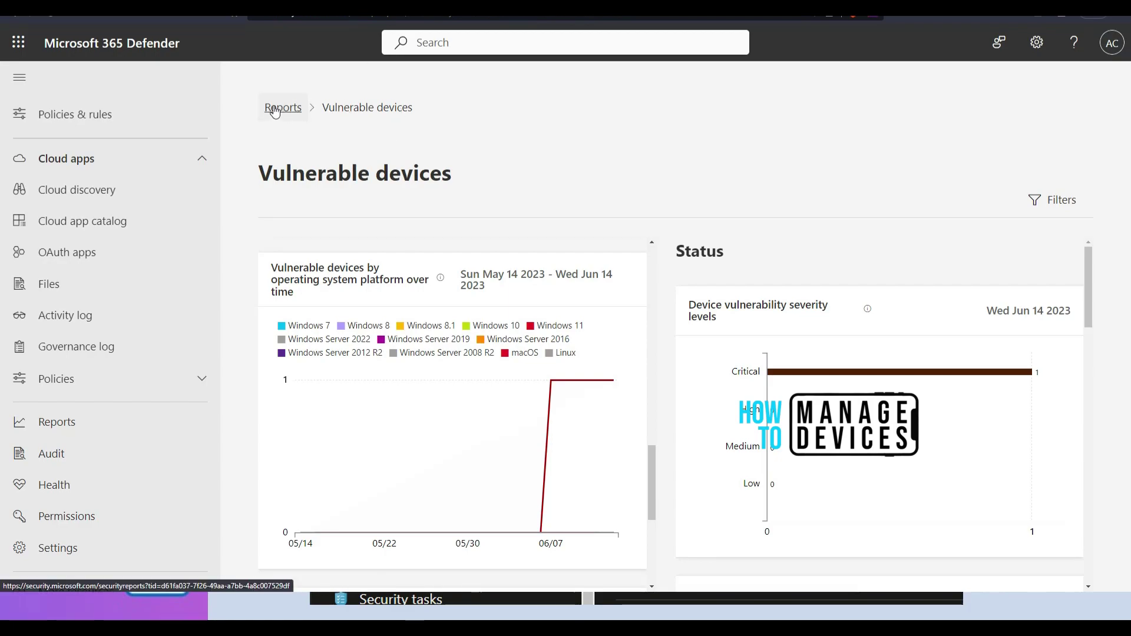
# - Switch to the Microsoft 365 Defender portal and open its Reports overview
pyautogui.hotkey('ctrl', '2')
pyautogui.moveTo(268, 32); pyautogui.dragTo(377, 39)
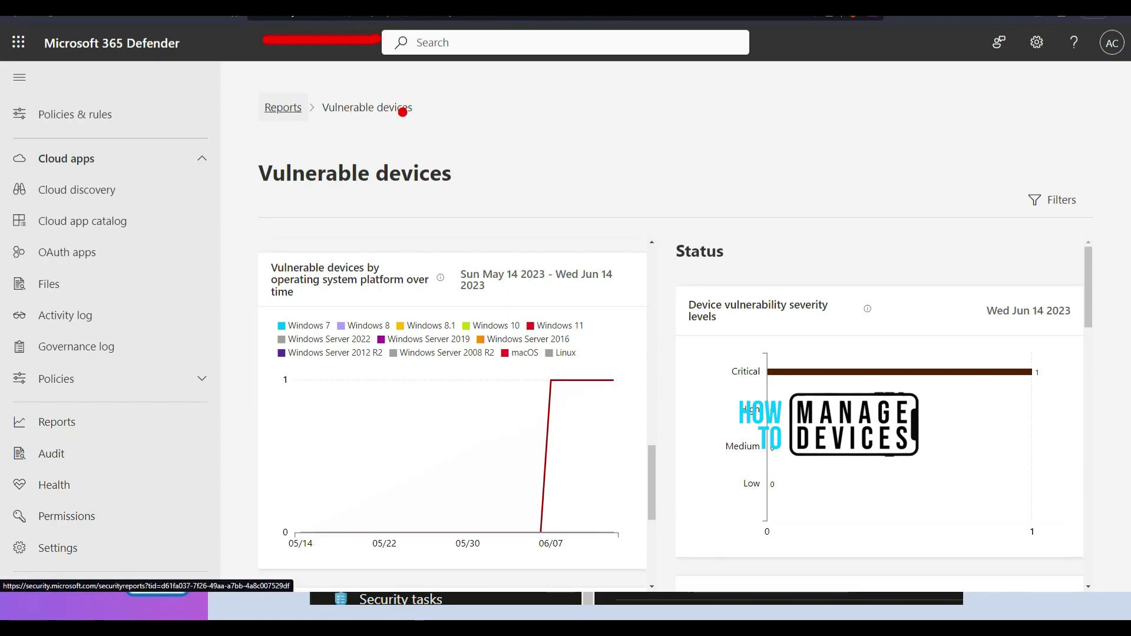
pyautogui.moveTo(43, 54)
pyautogui.mouseDown()
pyautogui.moveTo(193, 64)
pyautogui.moveTo(44, 21)
pyautogui.moveTo(17, 42)
pyautogui.mouseUp()
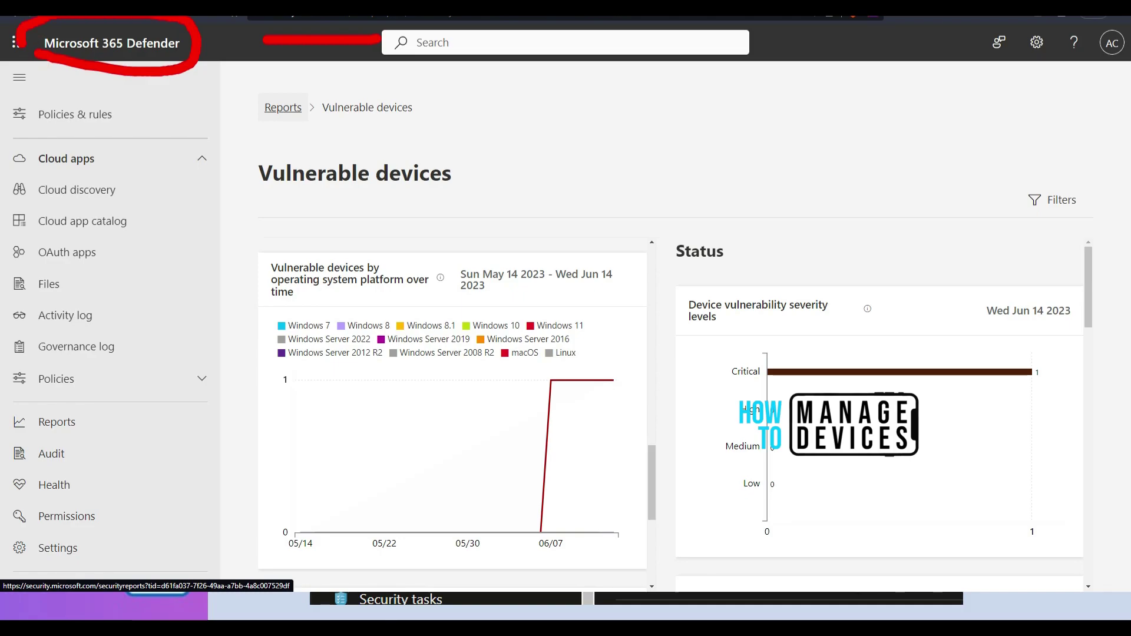
pyautogui.moveTo(207, 206)
pyautogui.mouseDown()
pyautogui.moveTo(118, 353)
pyautogui.moveTo(149, 387)
pyautogui.mouseUp()
pyautogui.moveTo(16, 407); pyautogui.dragTo(3, 574)
pyautogui.moveTo(79, 402); pyautogui.dragTo(125, 556)
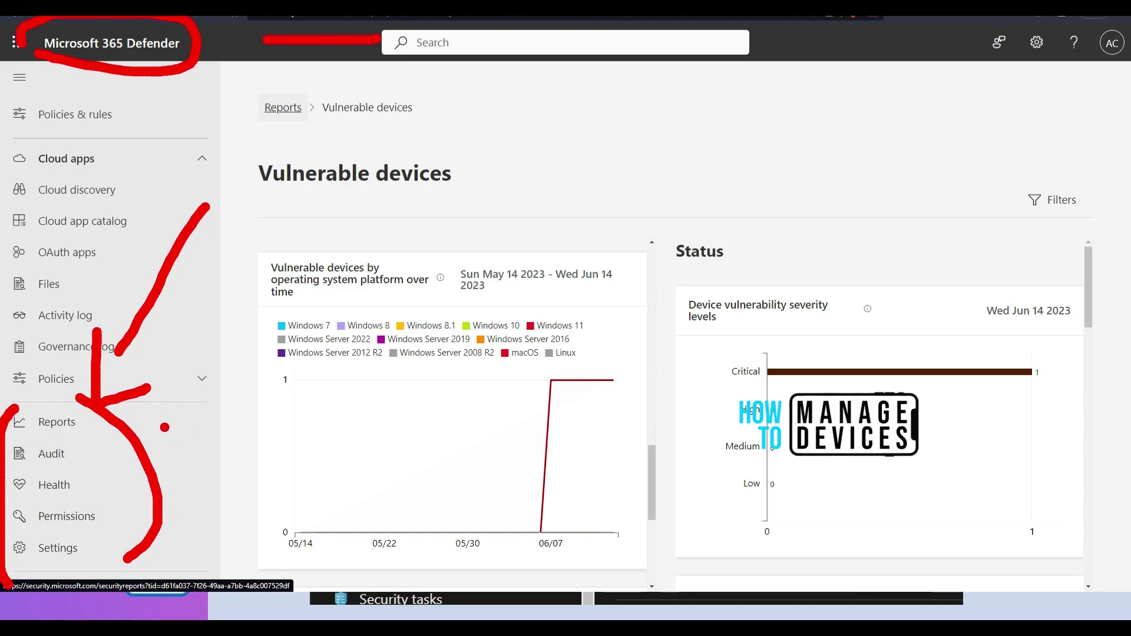
pyautogui.press('Escape')
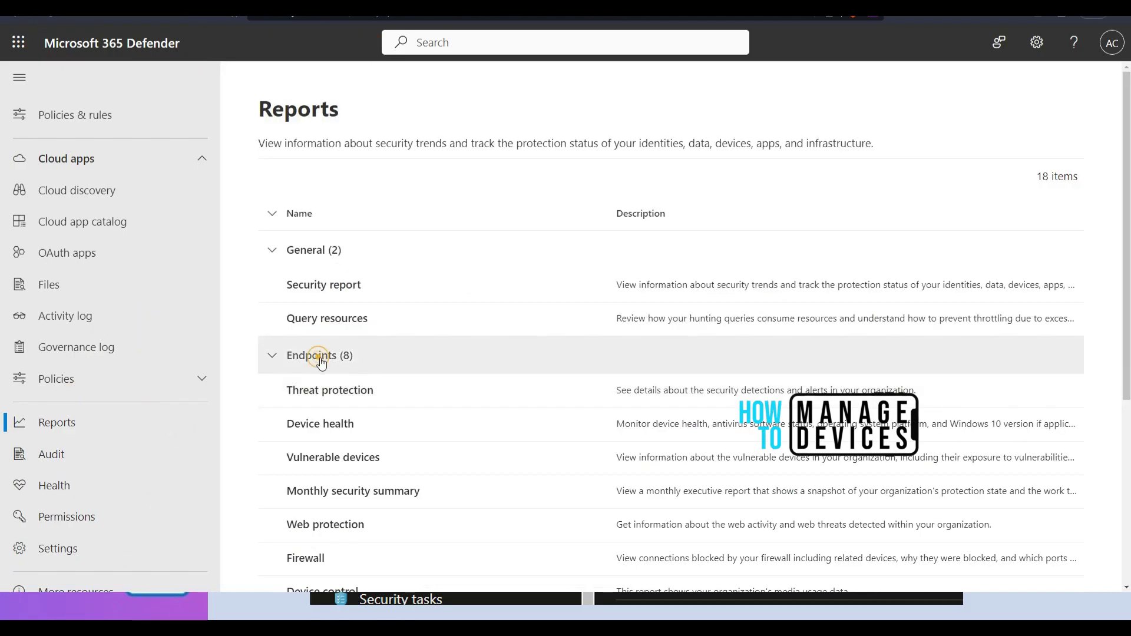
# - Examine the available endpoint reports, from Threat protection and Device health through Web protection and Firewall
pyautogui.scroll(-2, 486, 406)
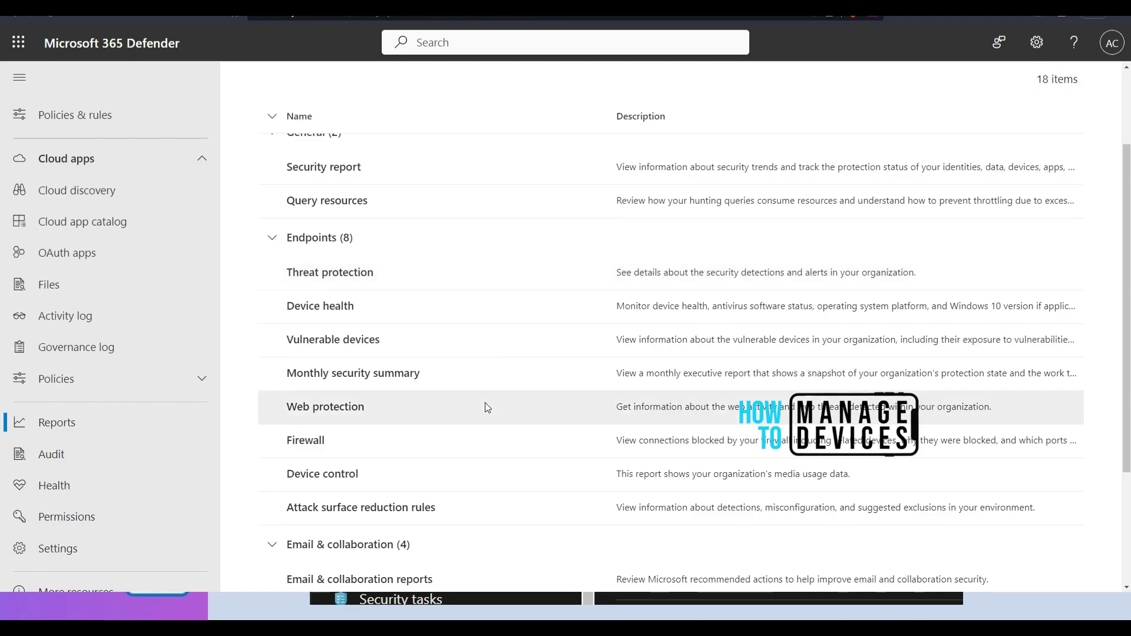
pyautogui.moveTo(257, 285); pyautogui.dragTo(449, 299)
pyautogui.moveTo(289, 324)
pyautogui.mouseDown()
pyautogui.moveTo(426, 324)
pyautogui.moveTo(284, 351)
pyautogui.moveTo(432, 388)
pyautogui.mouseUp()
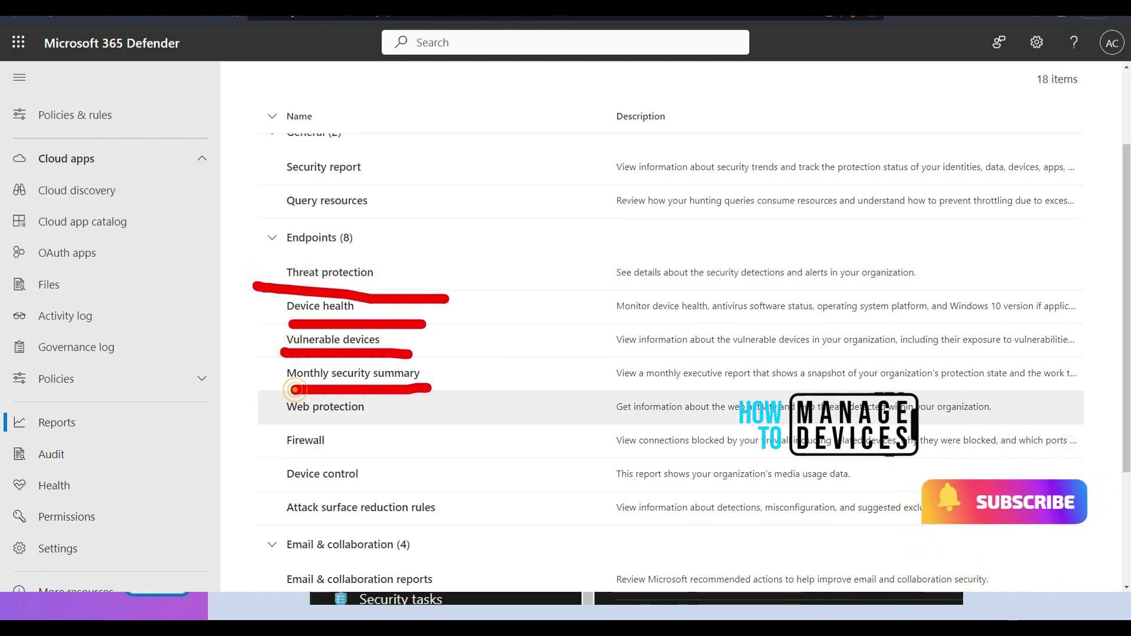
pyautogui.moveTo(286, 419); pyautogui.dragTo(372, 419)
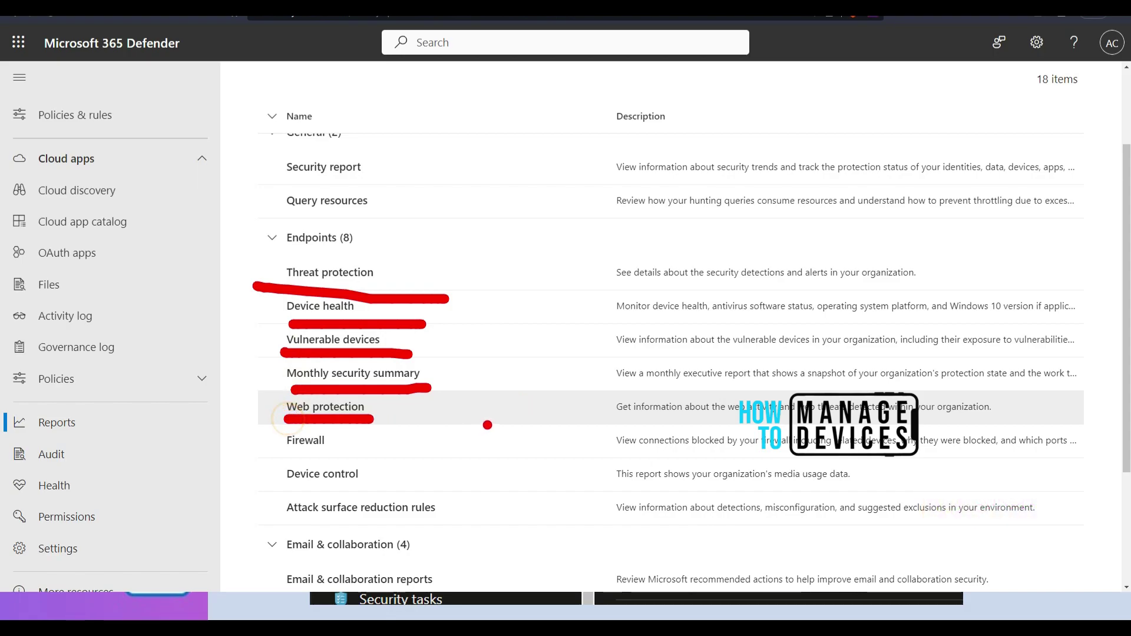
pyautogui.moveTo(277, 452); pyautogui.dragTo(283, 453)
pyautogui.press('Escape')
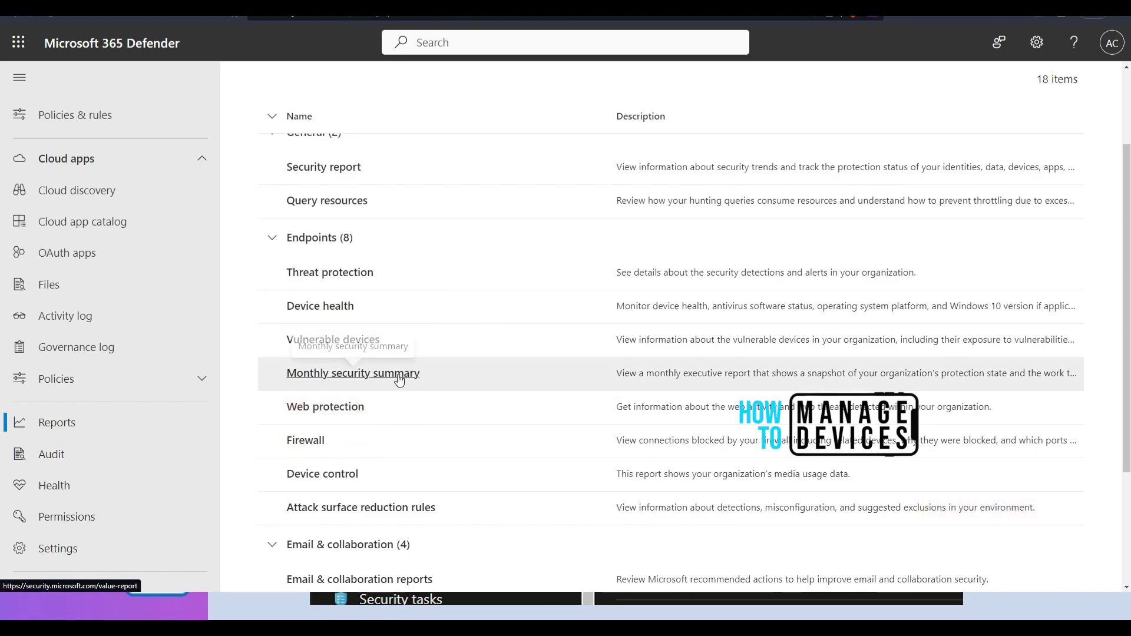
# - Open the Monthly security summary report and review its secure score, onboarding, threat protection, web filtering and incident cards
pyautogui.click(398, 374)
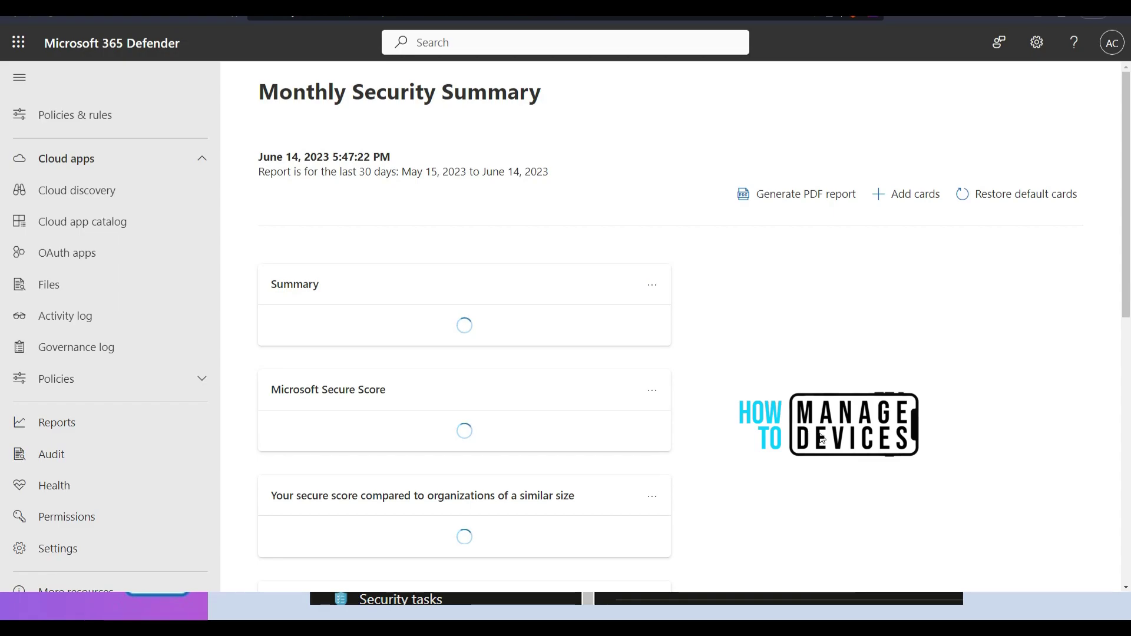
pyautogui.scroll(-5, 850, 442)
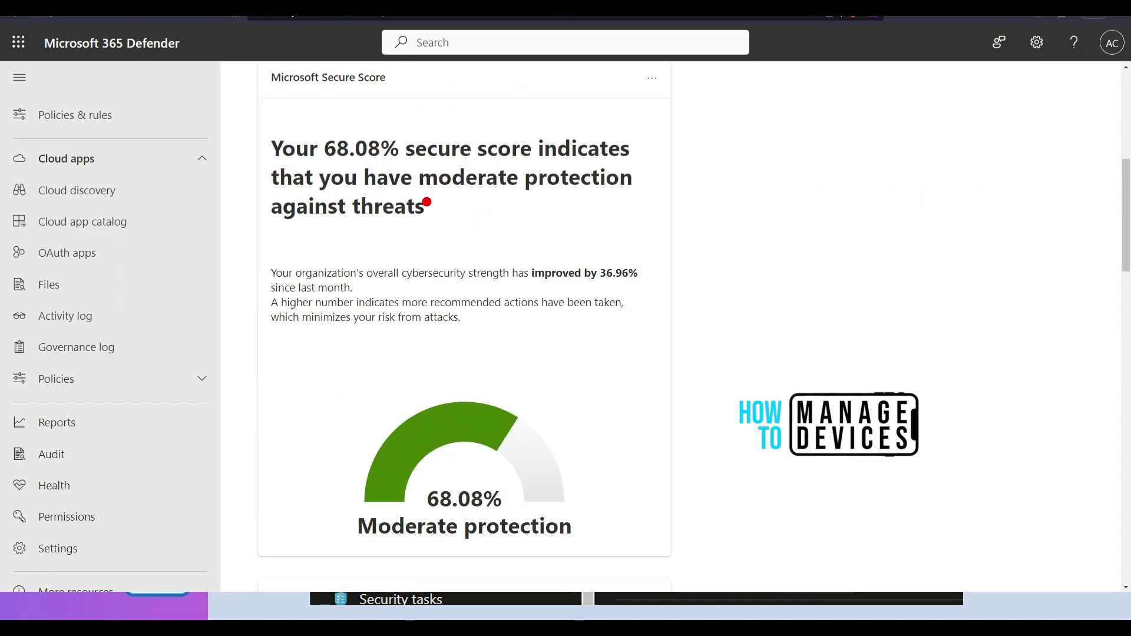
pyautogui.moveTo(287, 172); pyautogui.dragTo(522, 167)
pyautogui.scroll(-12, 719, 269)
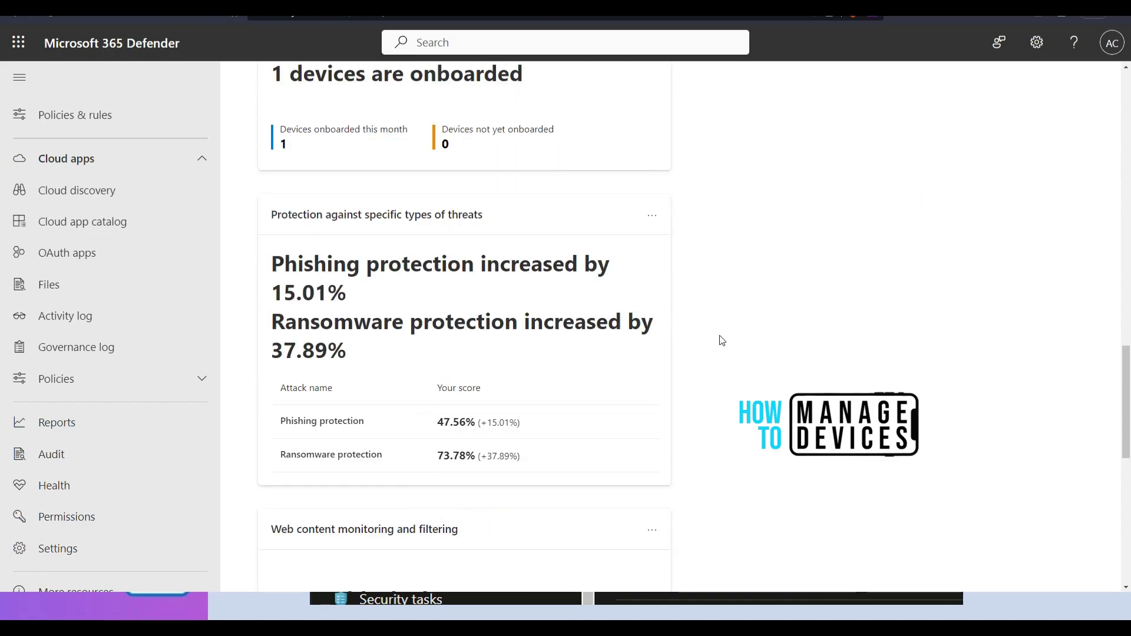
pyautogui.scroll(-5, 724, 342)
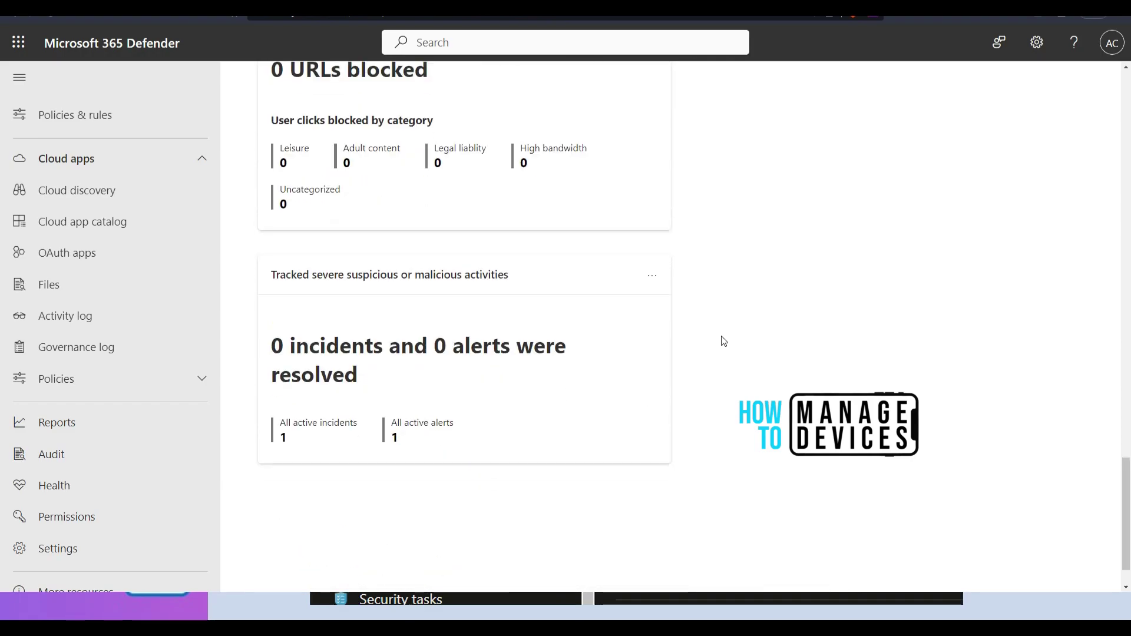
pyautogui.scroll(3, 728, 338)
pyautogui.scroll(10, 728, 336)
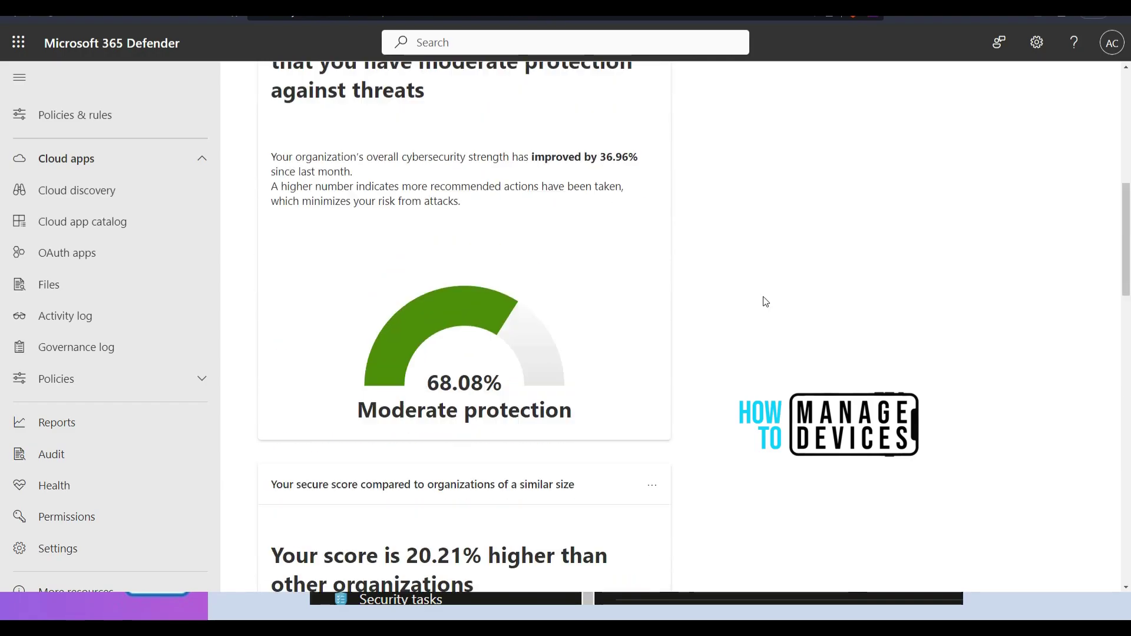
pyautogui.scroll(1, 520, 202)
# - Return to Reports, open the Device health report and review the Microsoft Defender Antivirus health cards
pyautogui.click(66, 423)
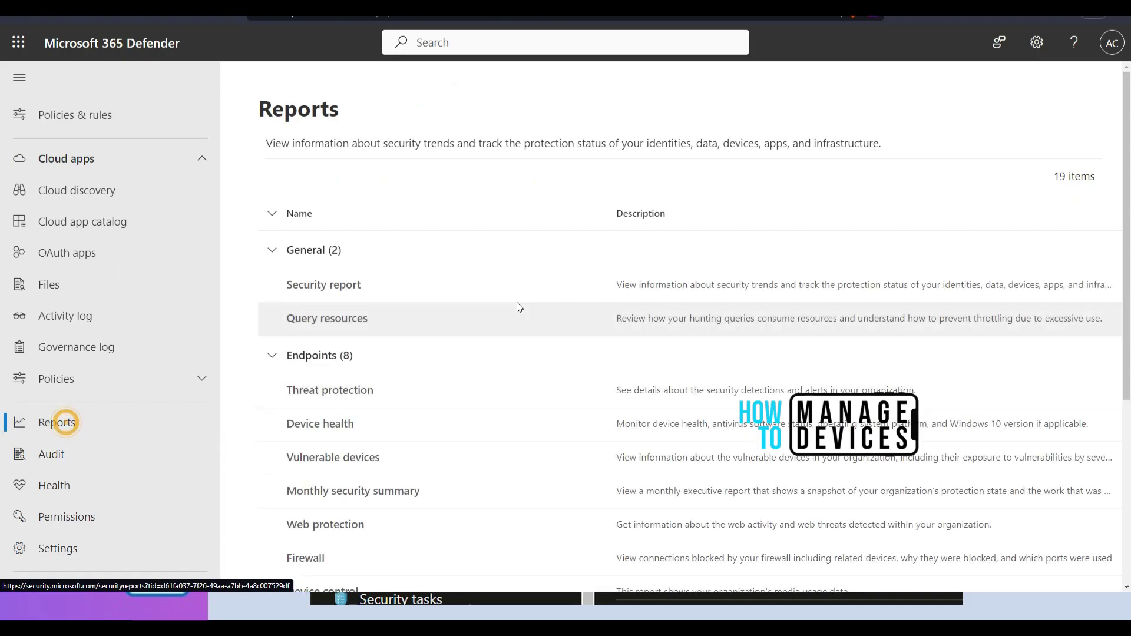
pyautogui.click(346, 426)
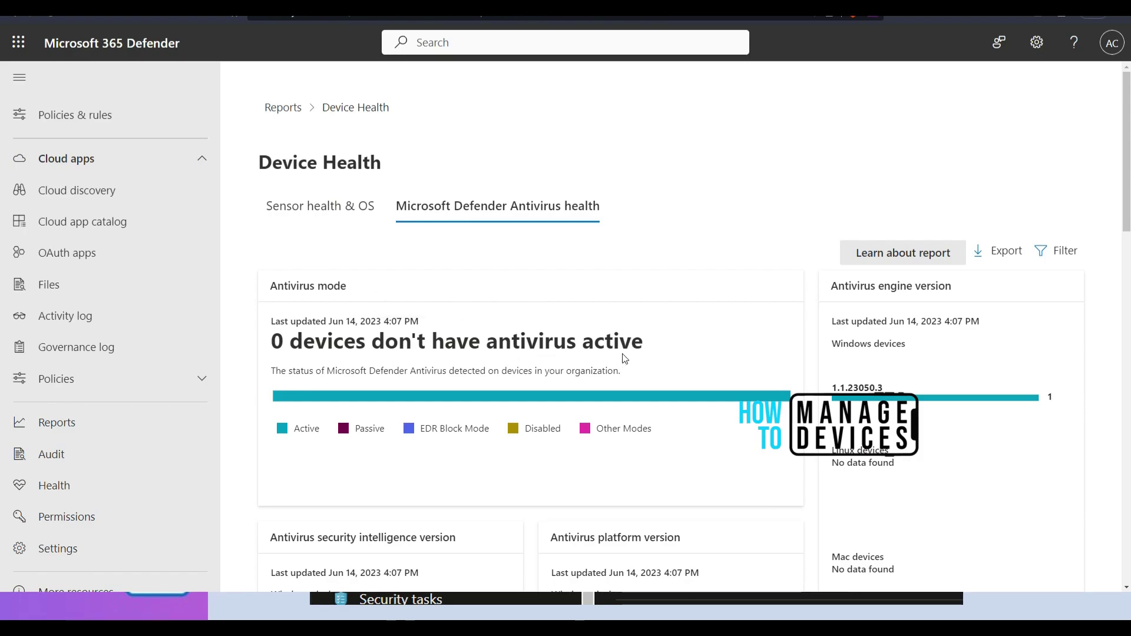
pyautogui.scroll(-5, 668, 365)
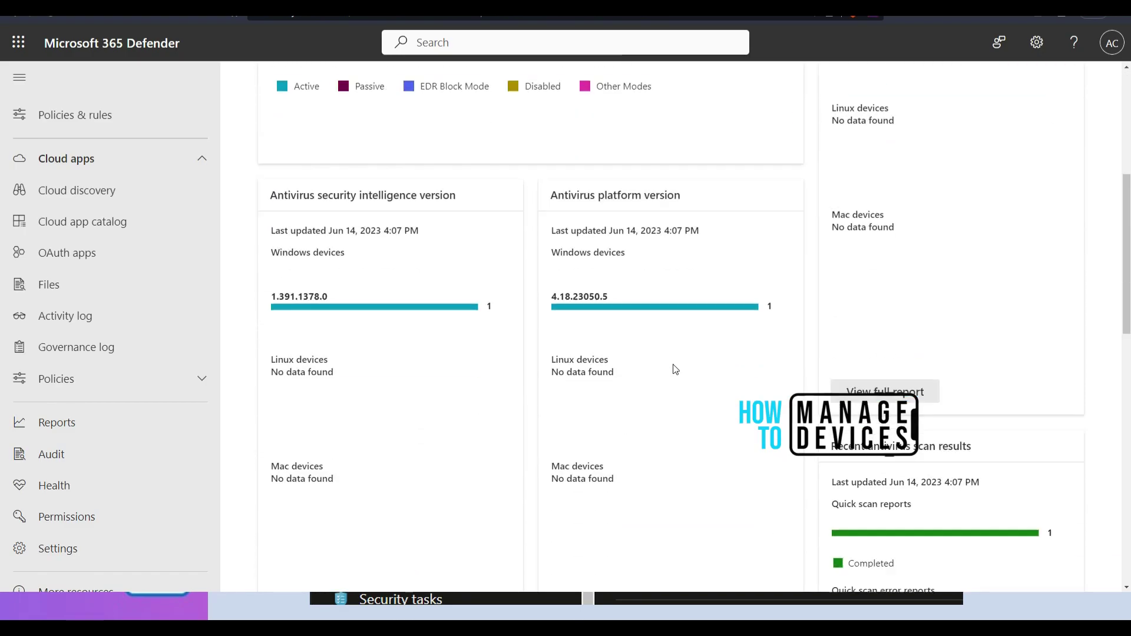
pyautogui.scroll(5, 675, 369)
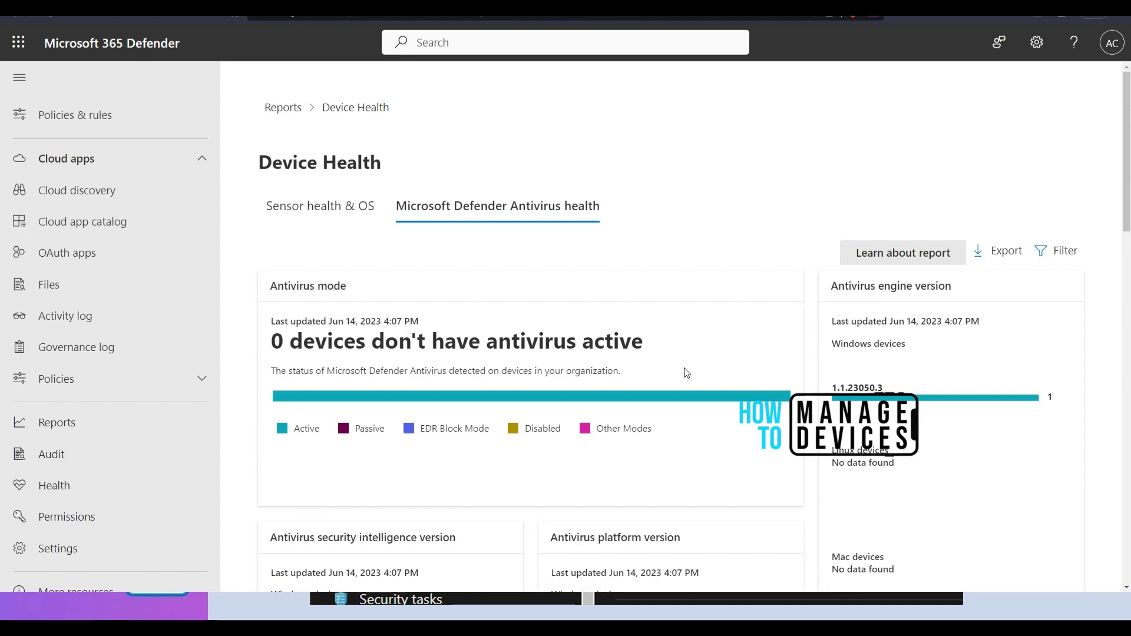